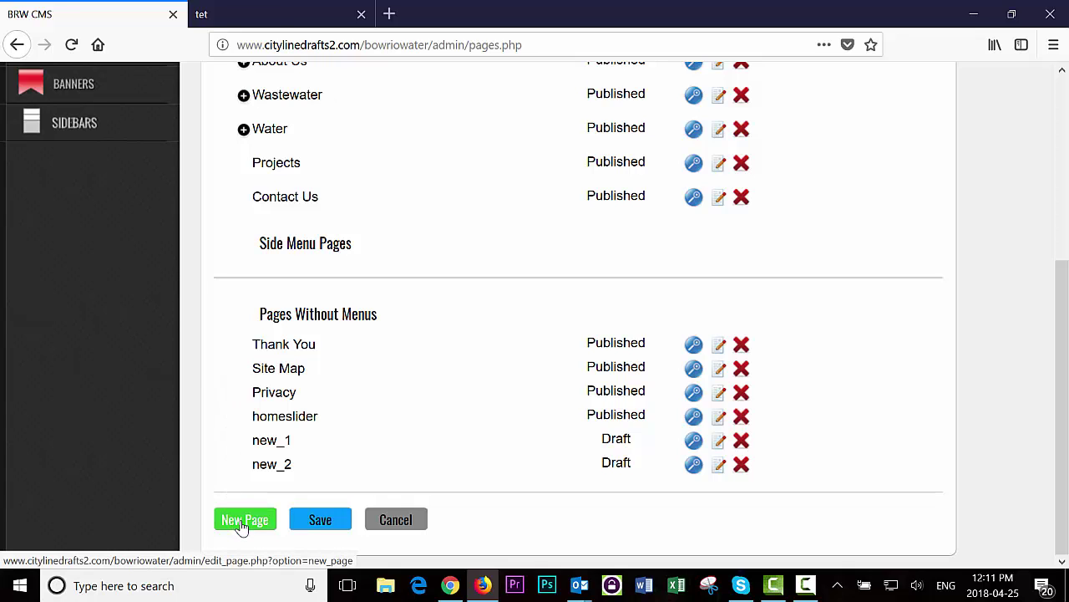
Step: Create a new page and set its page title to "test page"
left_click(242, 522)
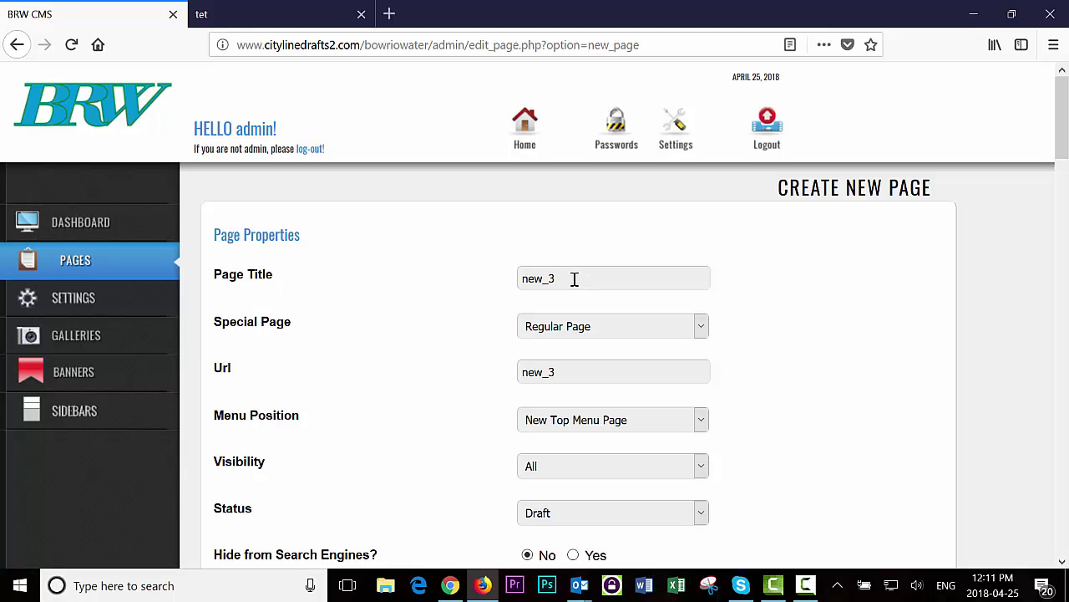
left_click_drag(568, 278, 508, 277)
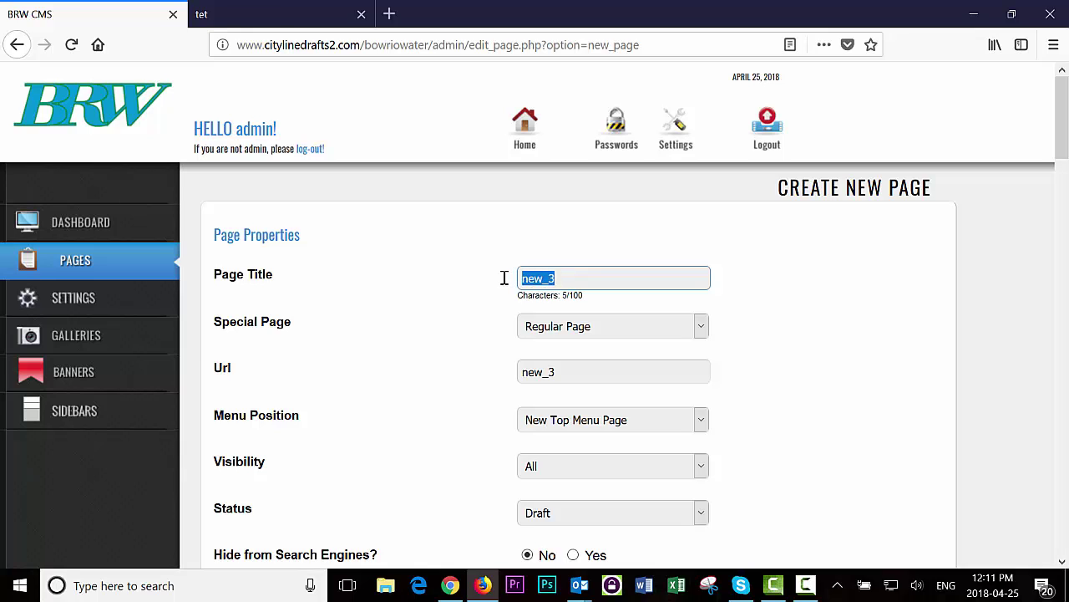
type("test page")
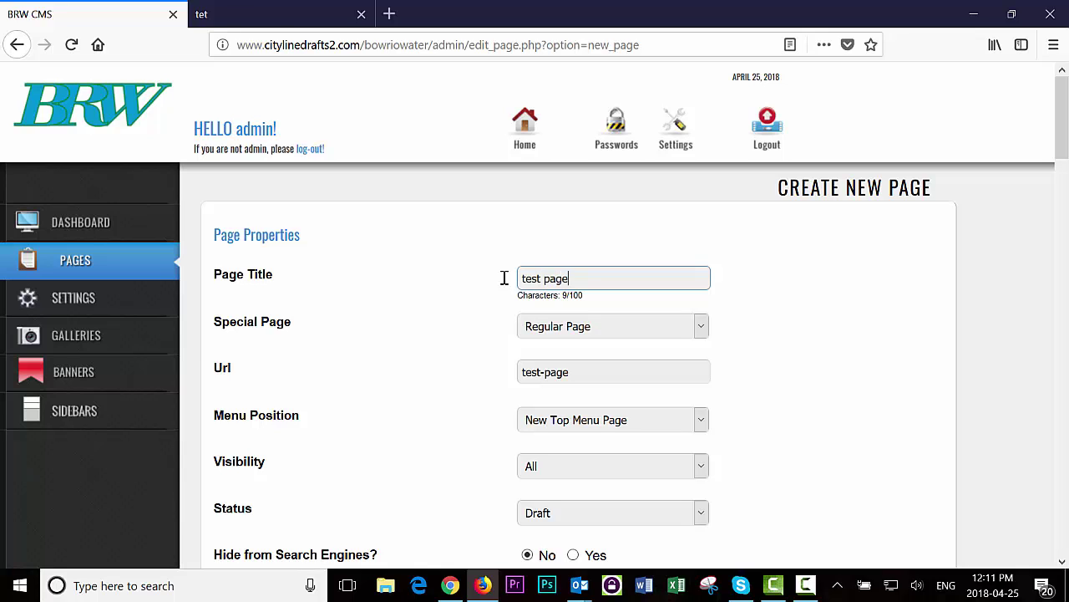
left_click(763, 340)
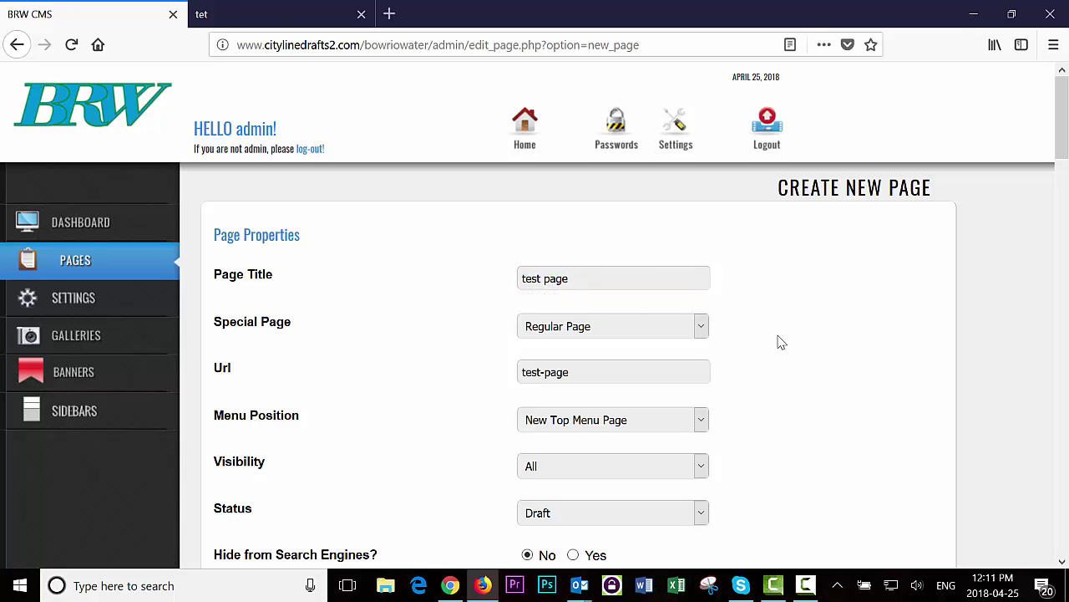
Step: Review the available Special Page types, keeping Regular Page, and look over the page properties
mouse_move(225, 327)
left_click(701, 329)
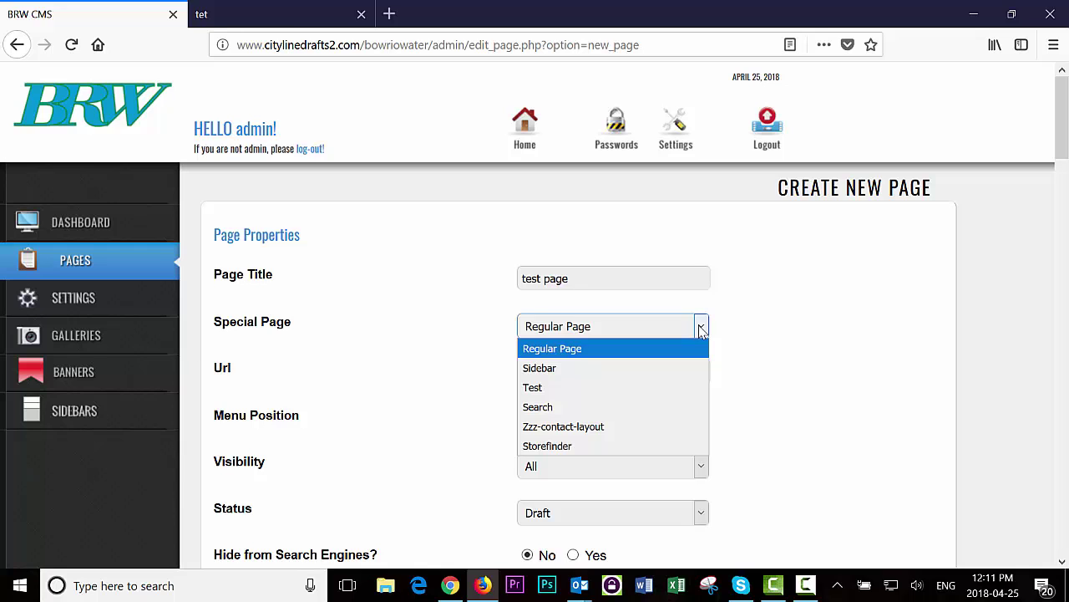
left_click(752, 332)
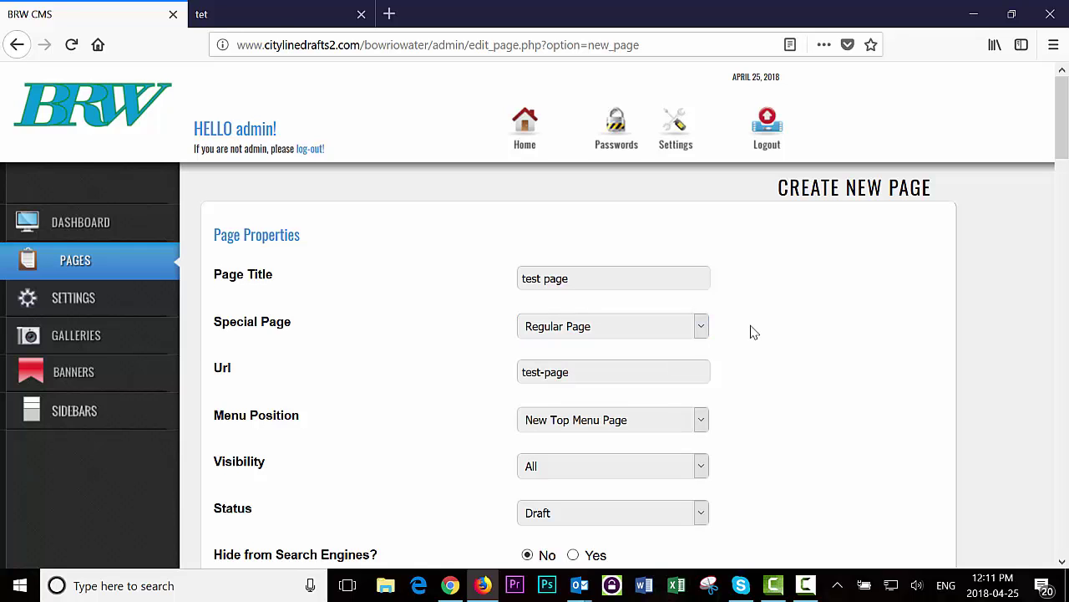
scroll(760, 337, "down", 3)
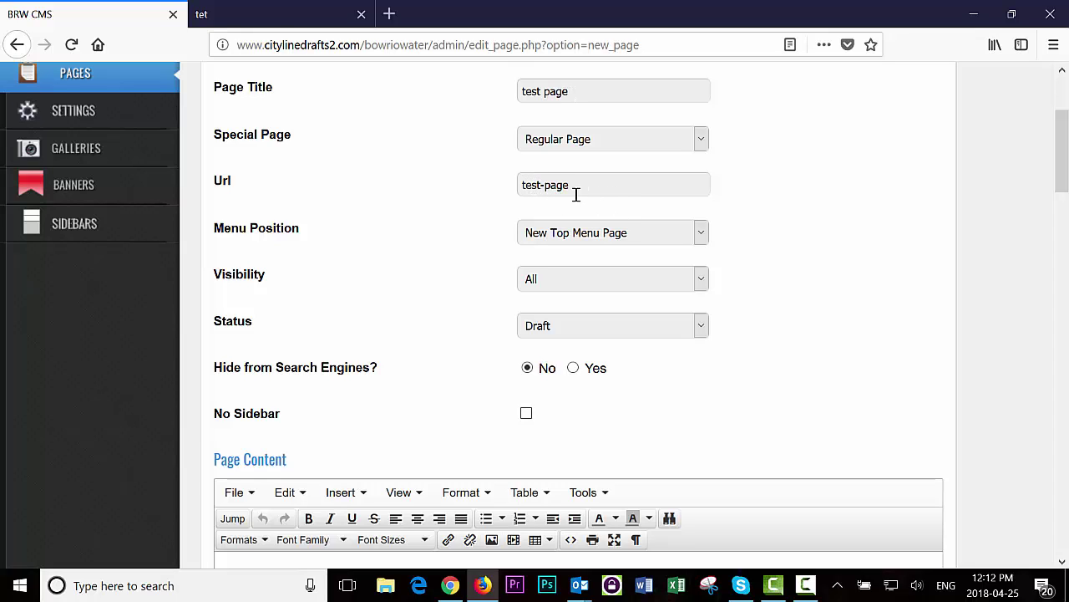
scroll(815, 255, "up", 2)
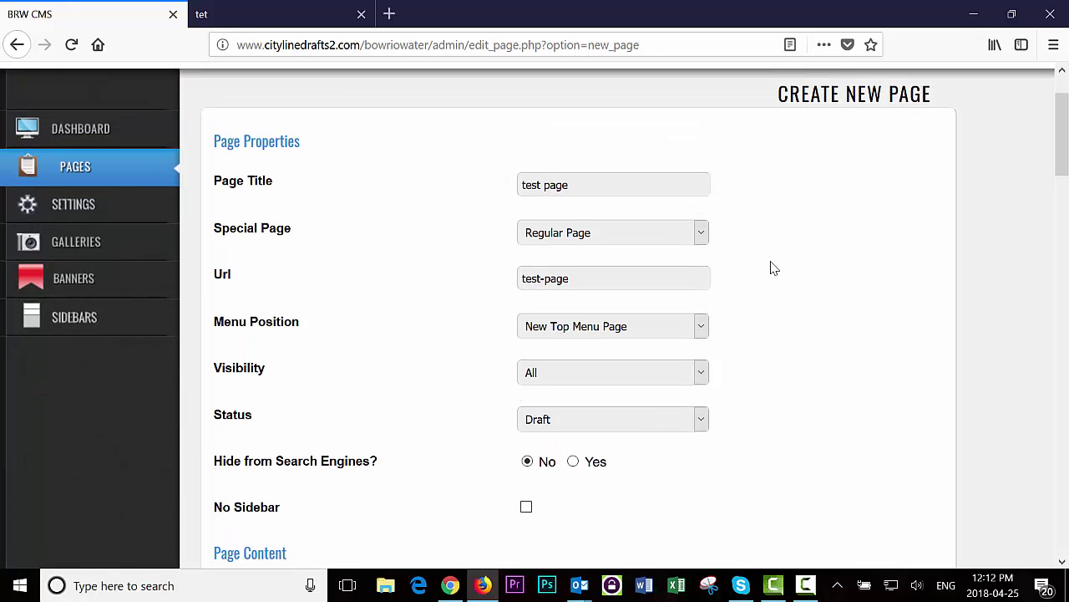
Step: Set the page's menu position to Wastewater
left_click(702, 328)
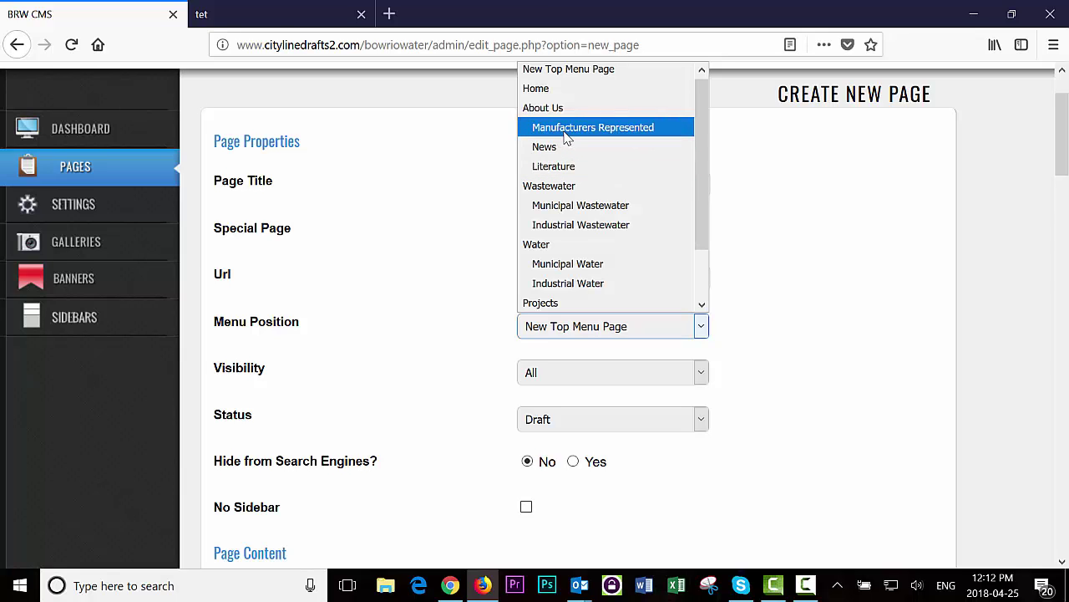
left_click(561, 187)
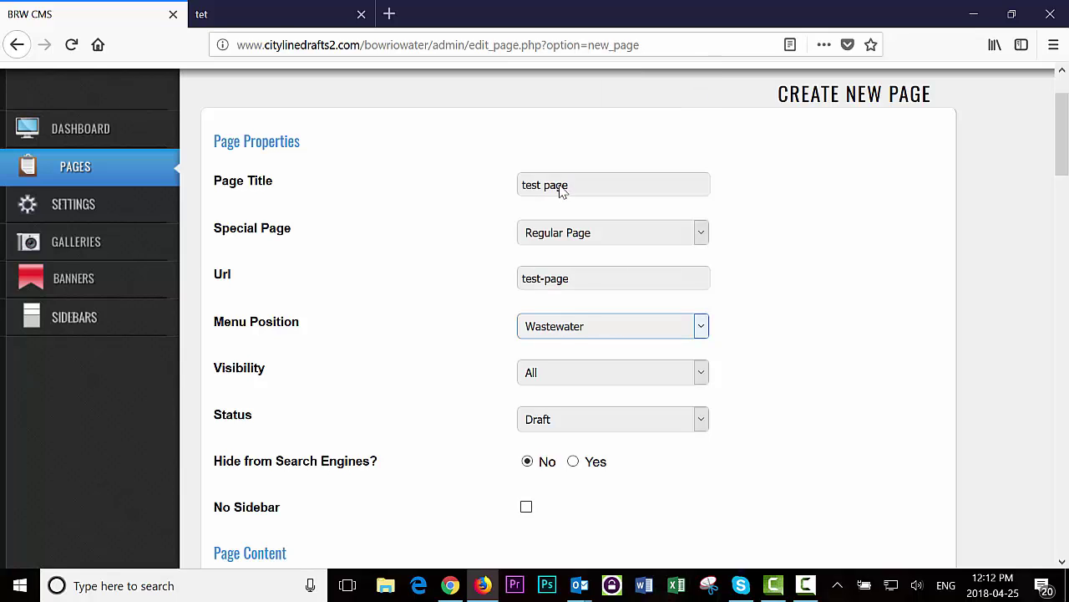
left_click(773, 342)
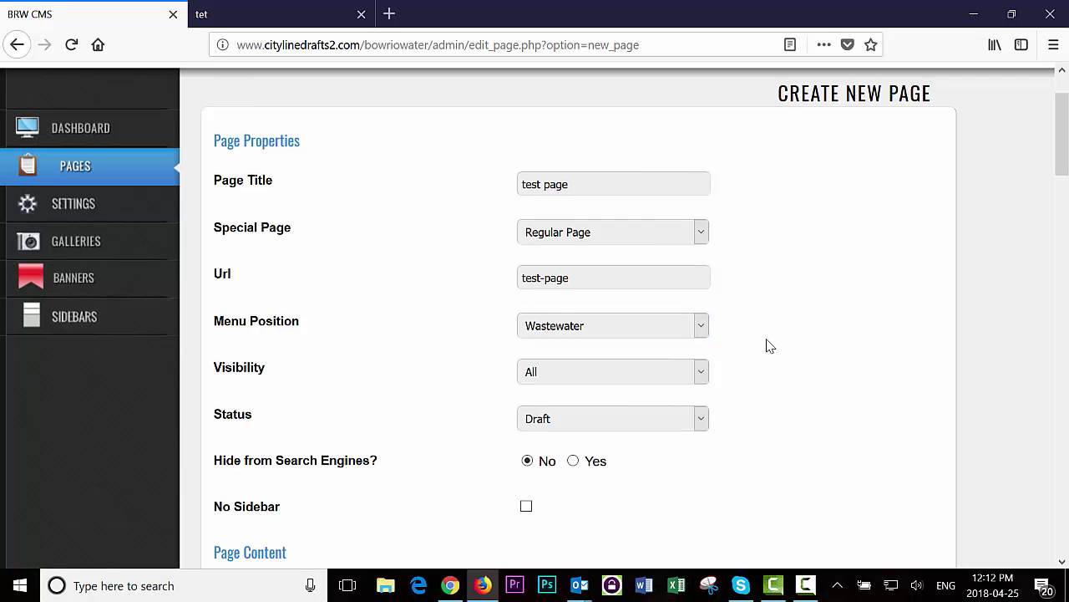
Step: Keep the page's visibility at All and set its status to Published
scroll(769, 344, "down", 3)
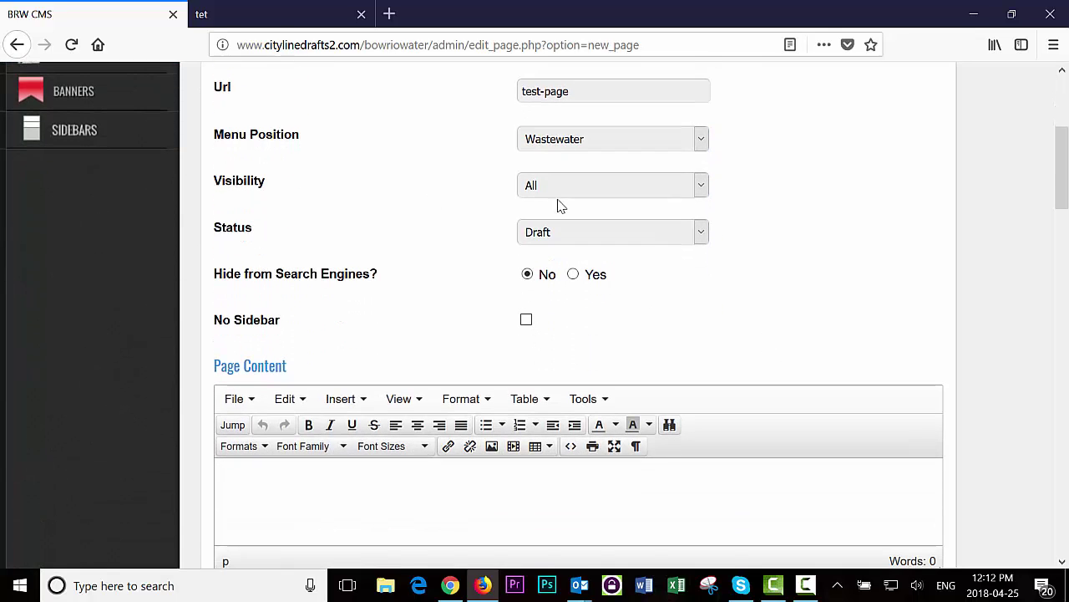
left_click(588, 185)
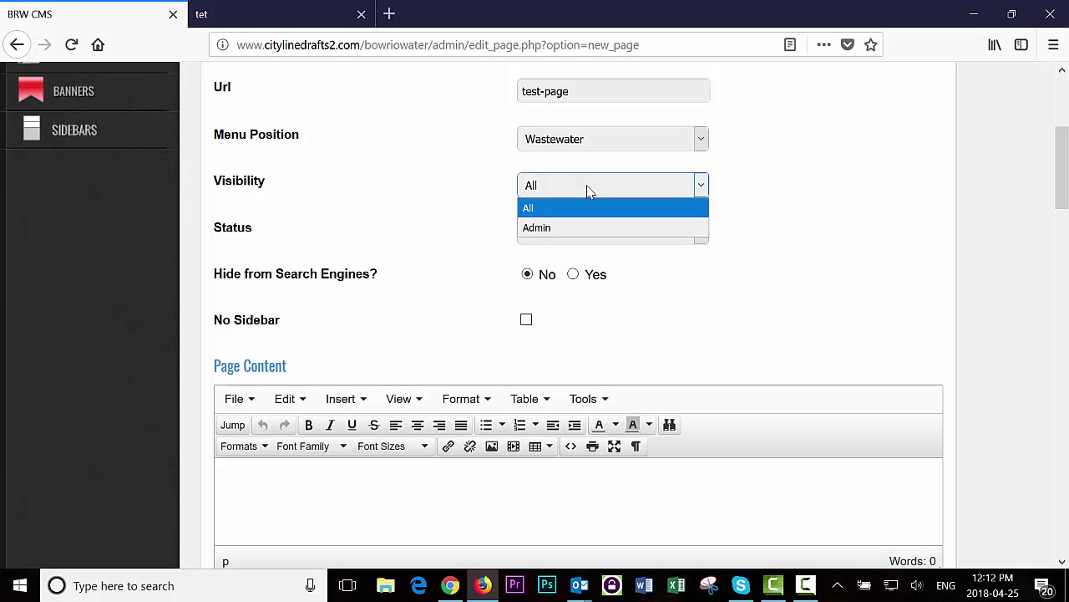
left_click(750, 201)
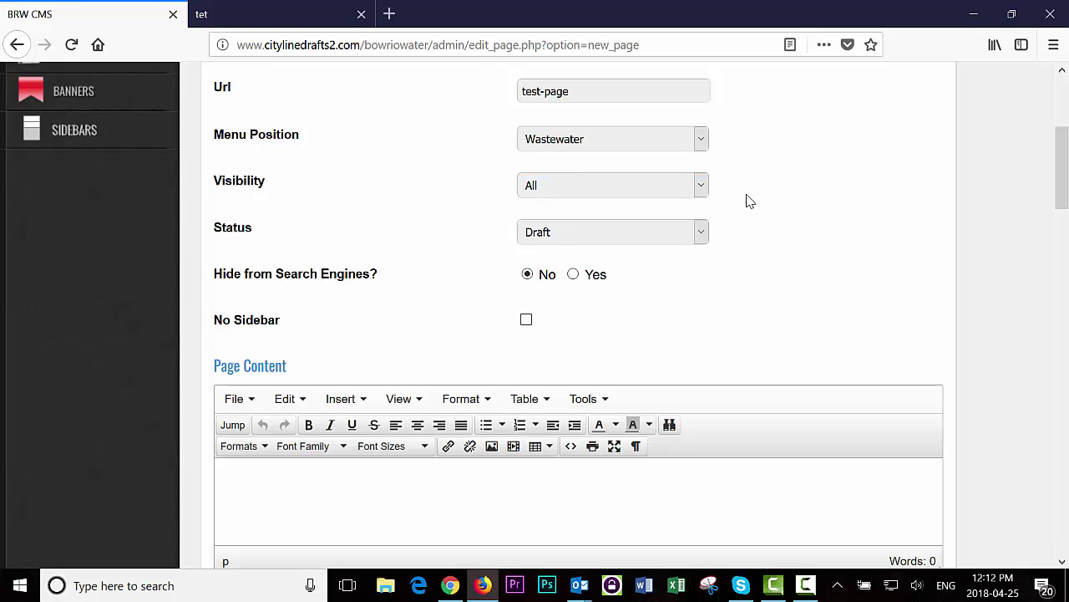
left_click(608, 239)
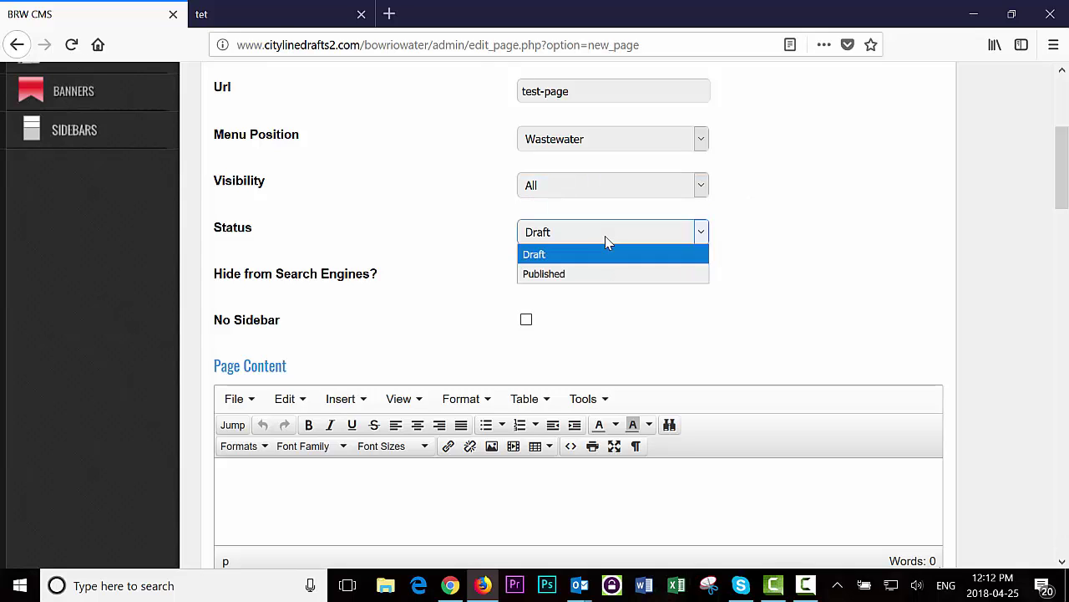
left_click(561, 277)
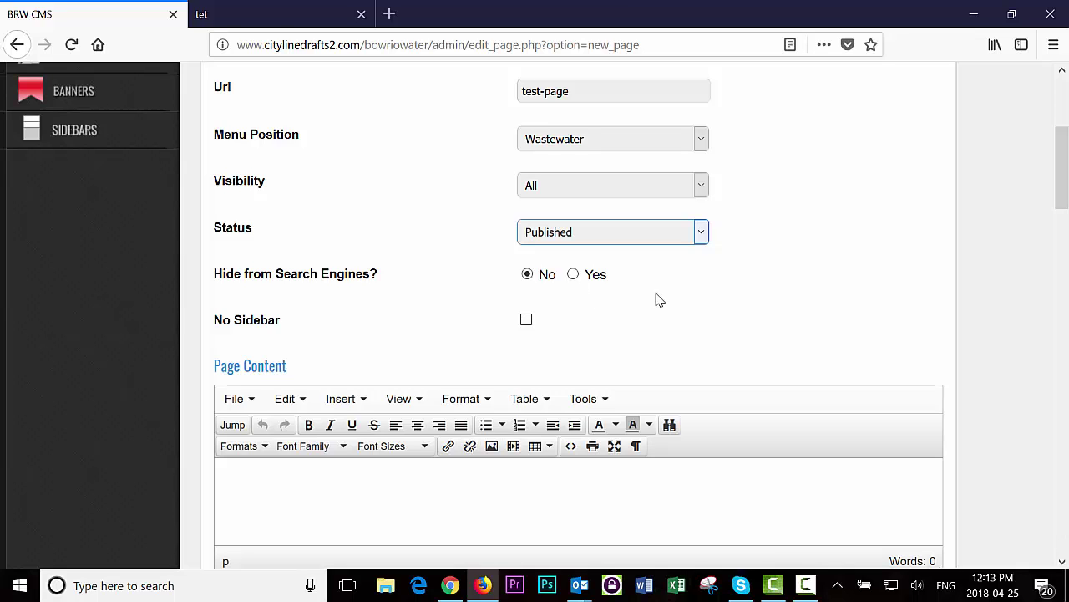
Step: Enter "Title goes here" in the page content and format it as a level 1 heading
scroll(659, 299, "down", 4)
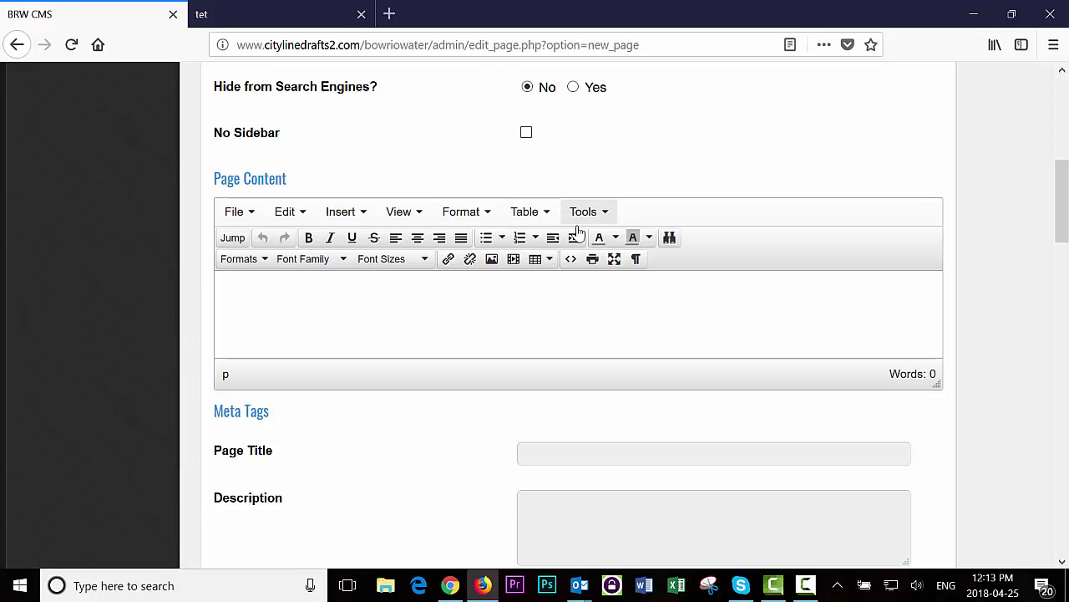
left_click(306, 295)
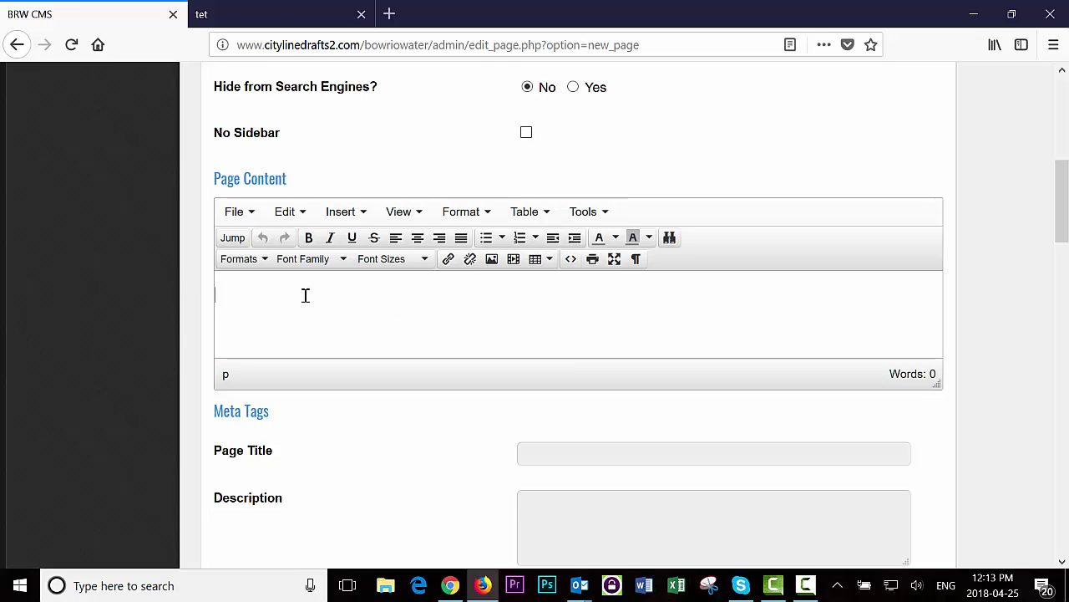
type("Title")
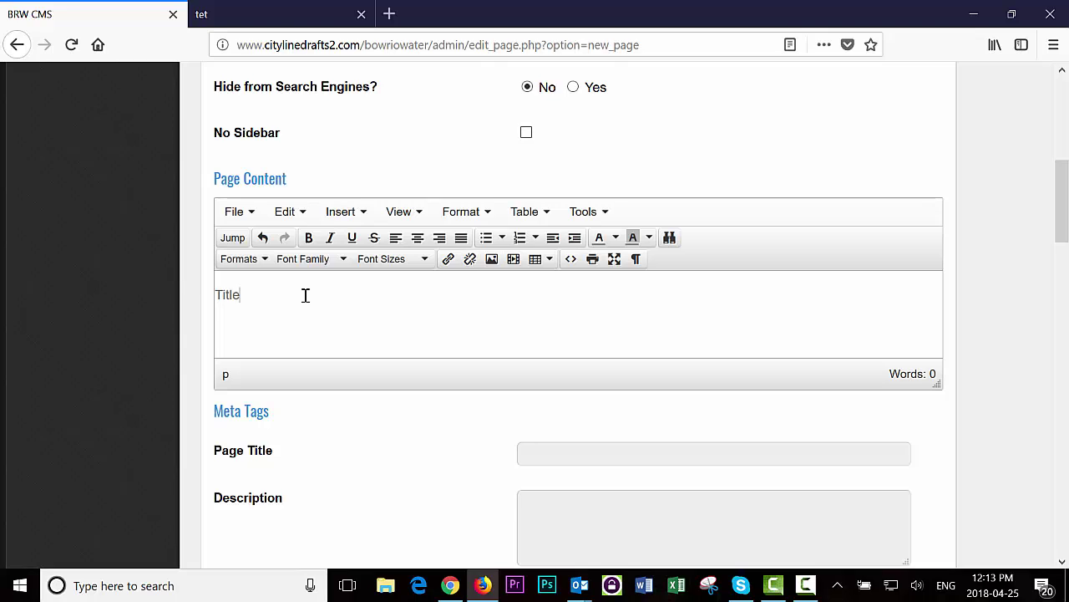
type(" goes here")
left_click_drag(306, 295, 214, 294)
left_click(254, 262)
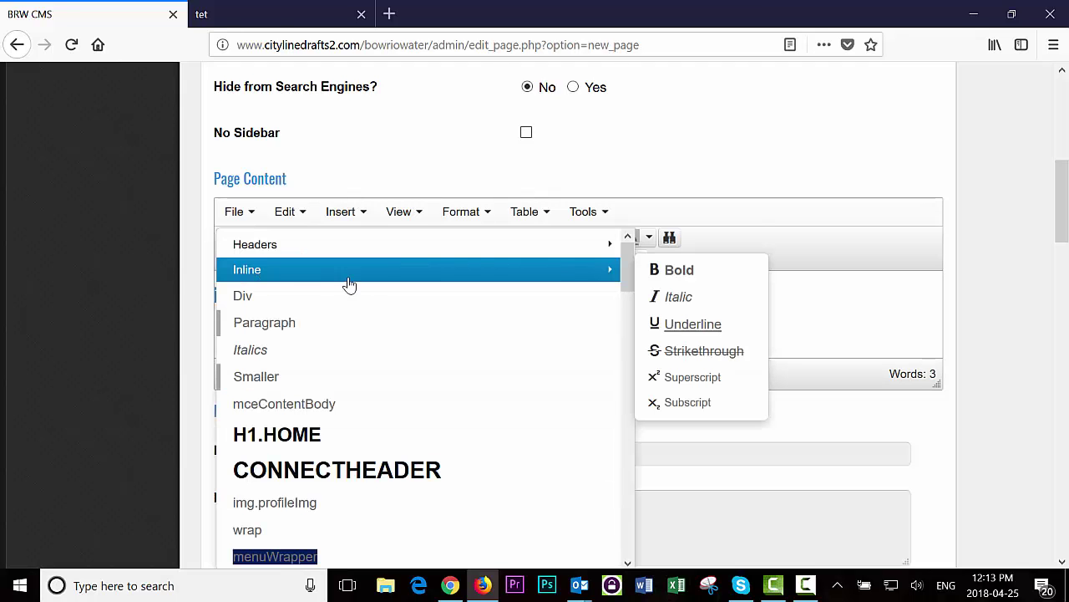
mouse_move(397, 255)
left_click(687, 248)
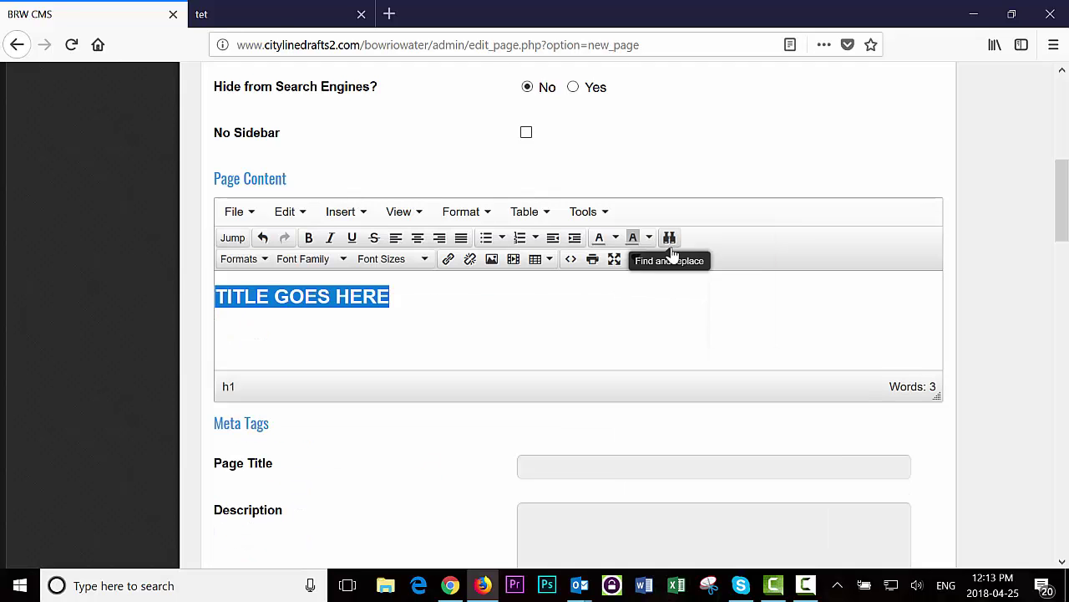
left_click(367, 331)
type("cont")
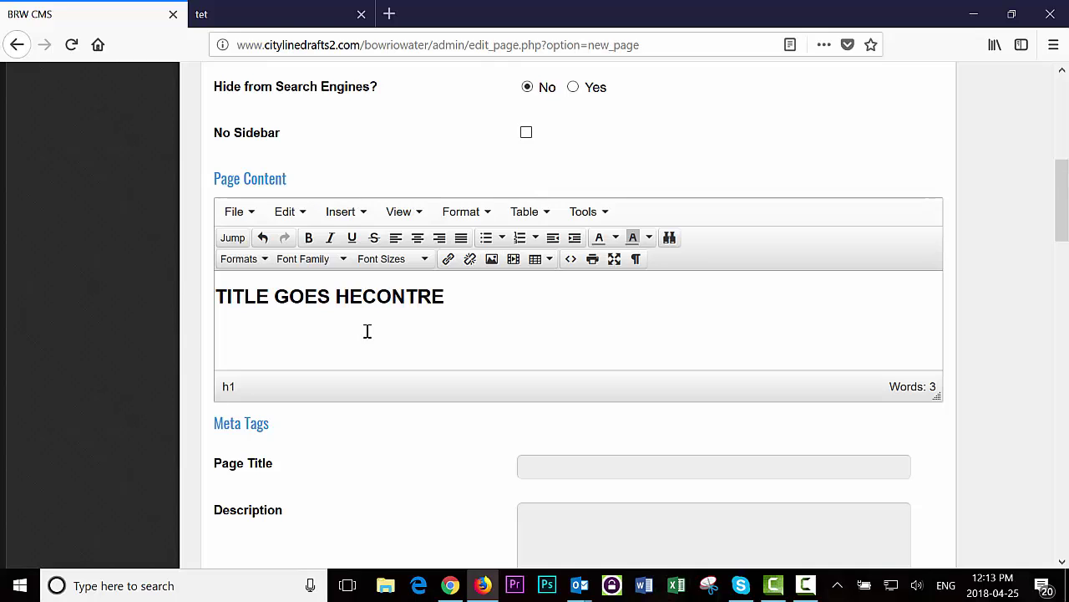
key("ctrl+z")
Step: Add a paragraph reading "content goes here." below the heading in the page content
left_click(395, 332)
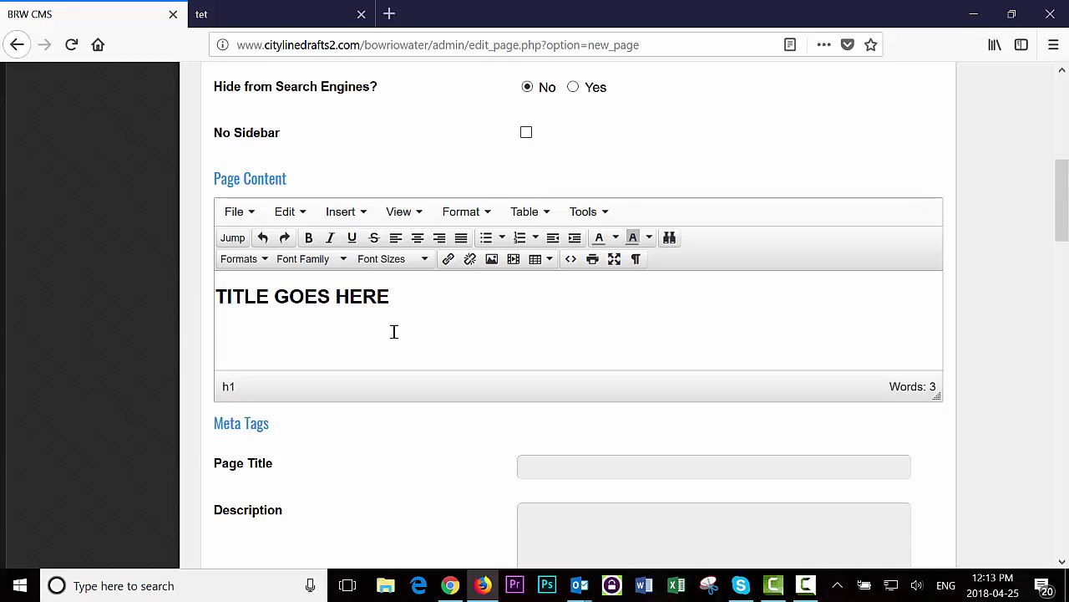
key("Return")
type("content")
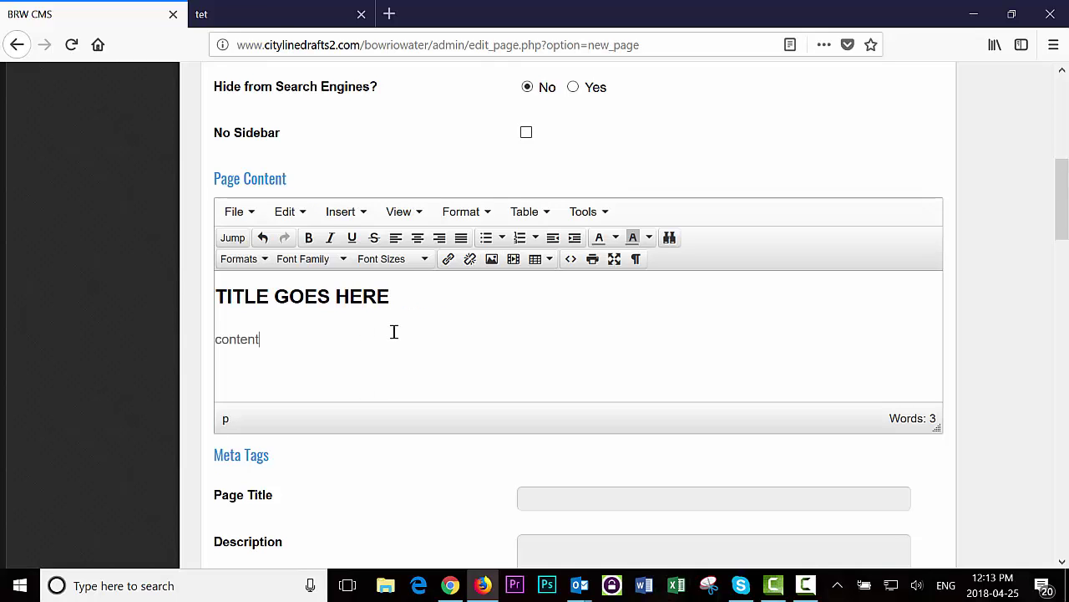
type(" goes here.")
Step: Set the page title in the meta tags to "my special page"
scroll(427, 332, "down", 3)
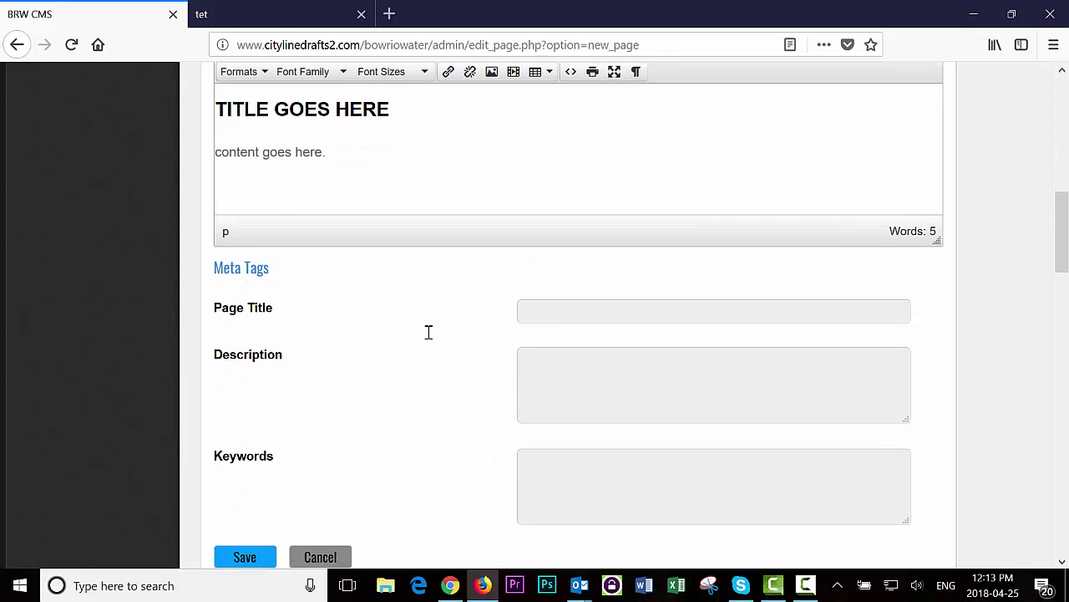
left_click(560, 308)
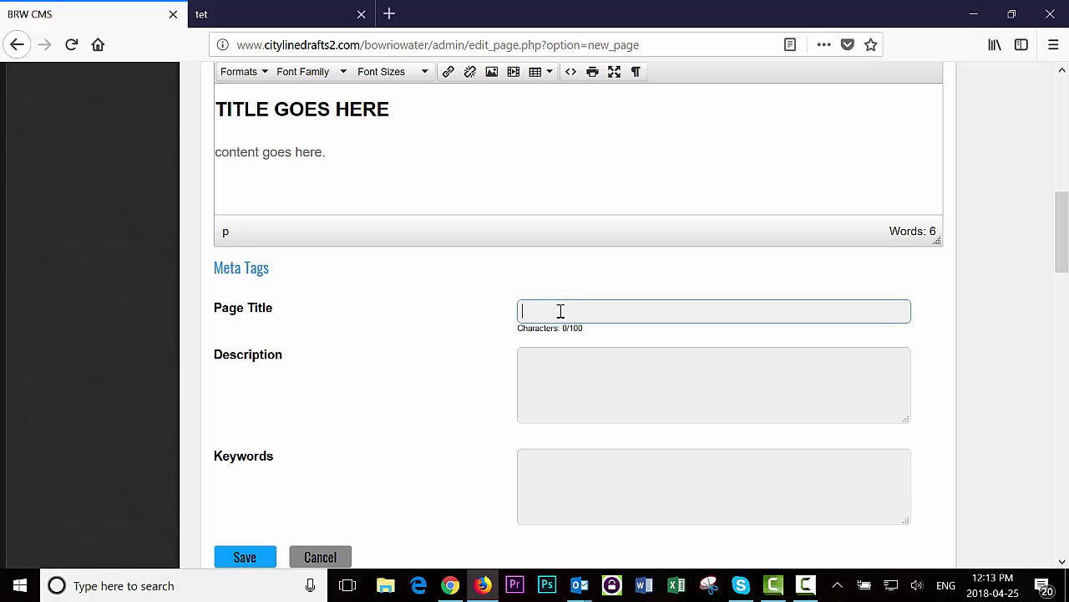
type("my special page")
Step: Enter "please visit this page, etc" as the meta description
left_click(558, 378)
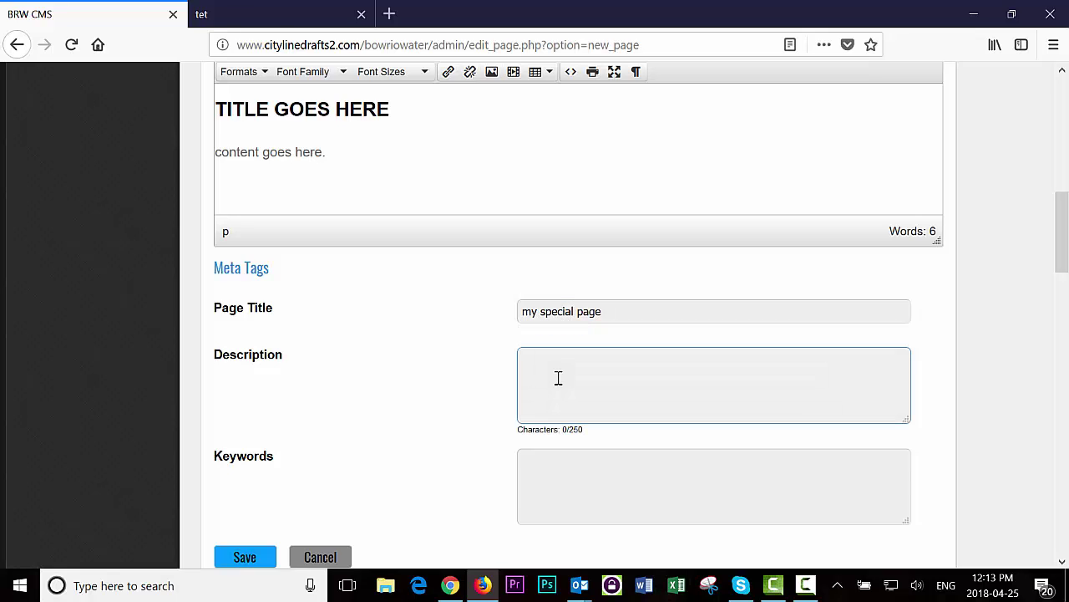
type("please")
key("BackSpace")
type("vist")
key("BackSpace")
type("it this page")
key("BackSpace")
type("etc")
Step: Enter "words" as the meta keywords and save the new page
left_click(575, 457)
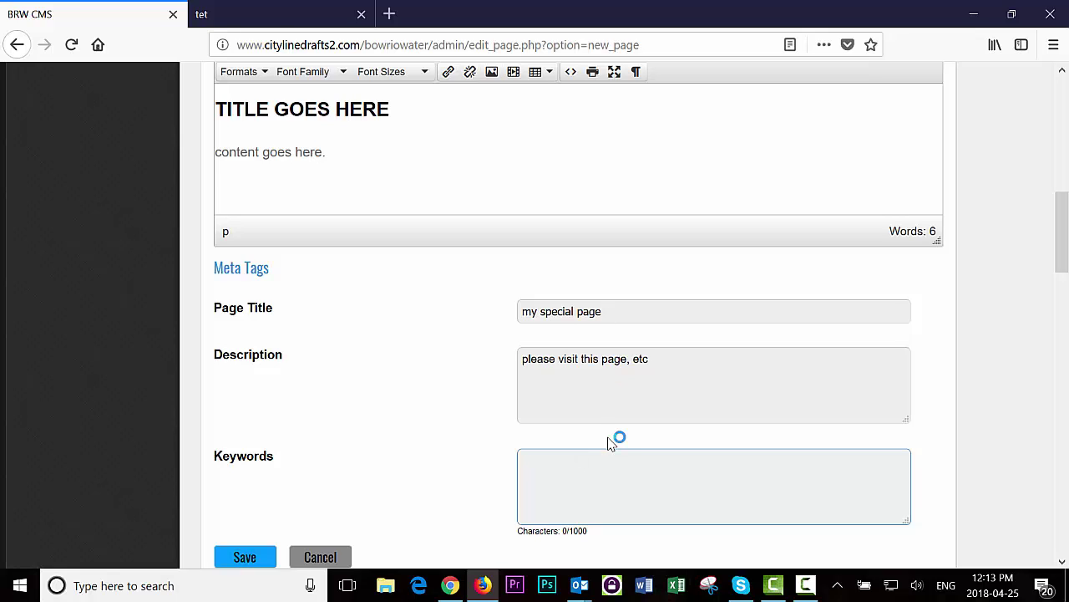
type("words")
scroll(284, 451, "down", 2)
left_click(245, 464)
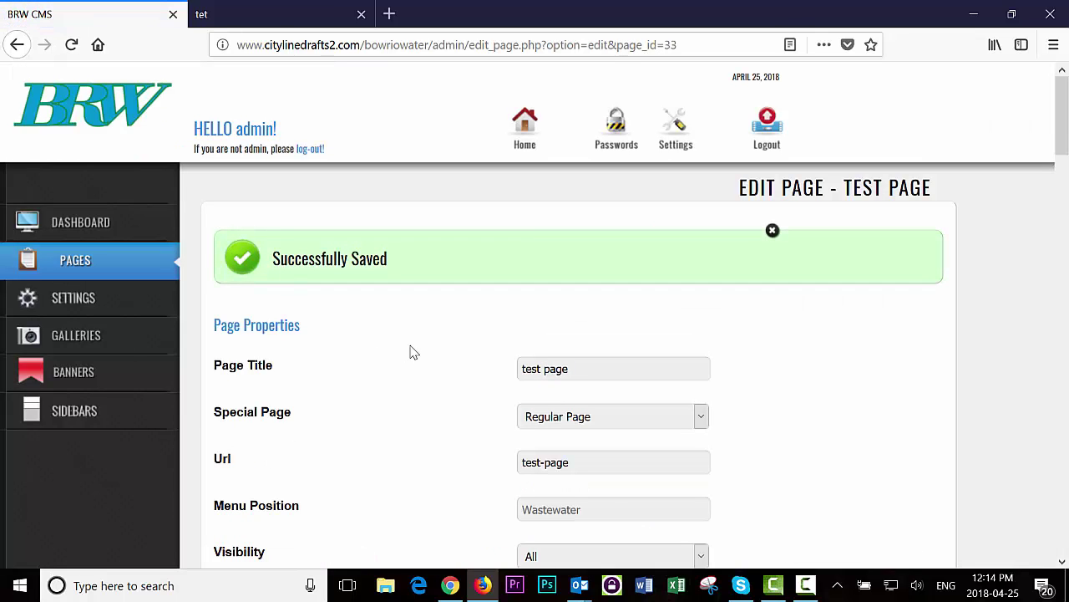
Step: Select the green pipework banner and the grey clarifier tank banner with white railings for the test page, and save the banner selection
scroll(393, 334, "down", 6)
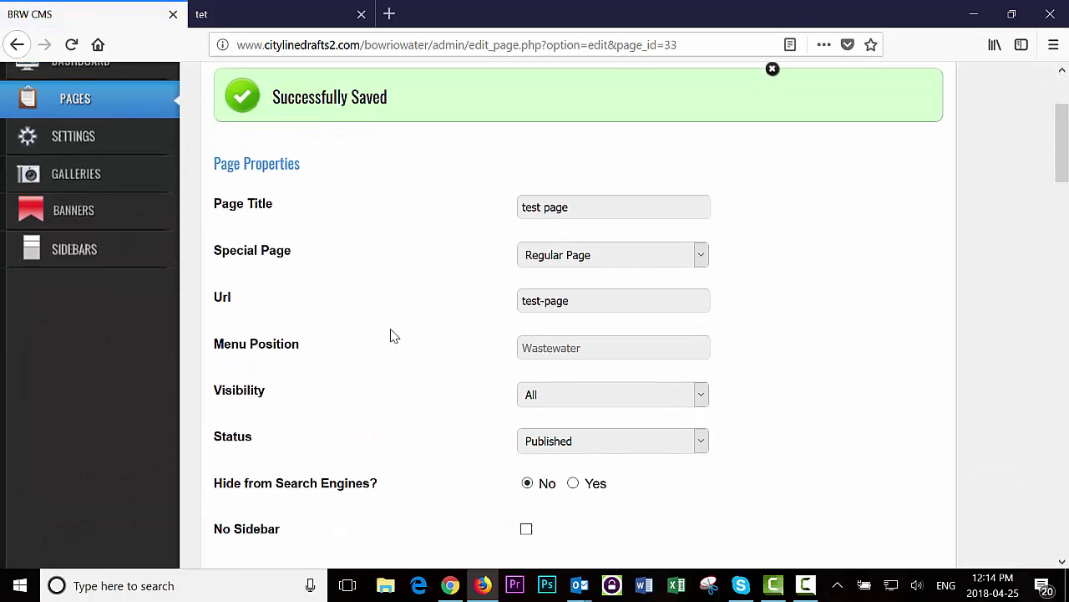
scroll(389, 334, "down", 8)
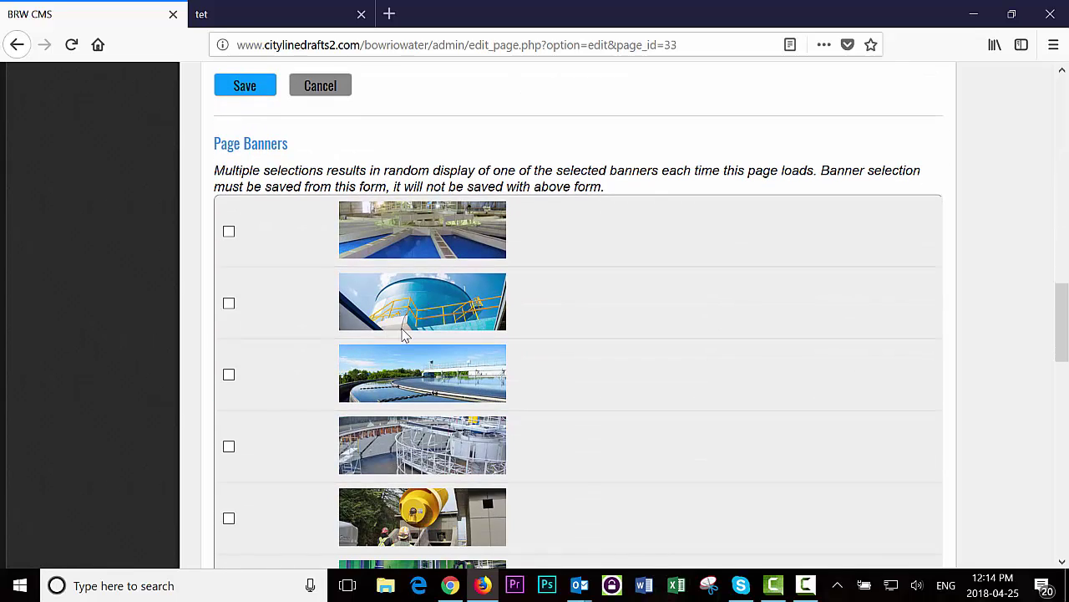
scroll(640, 301, "down", 3)
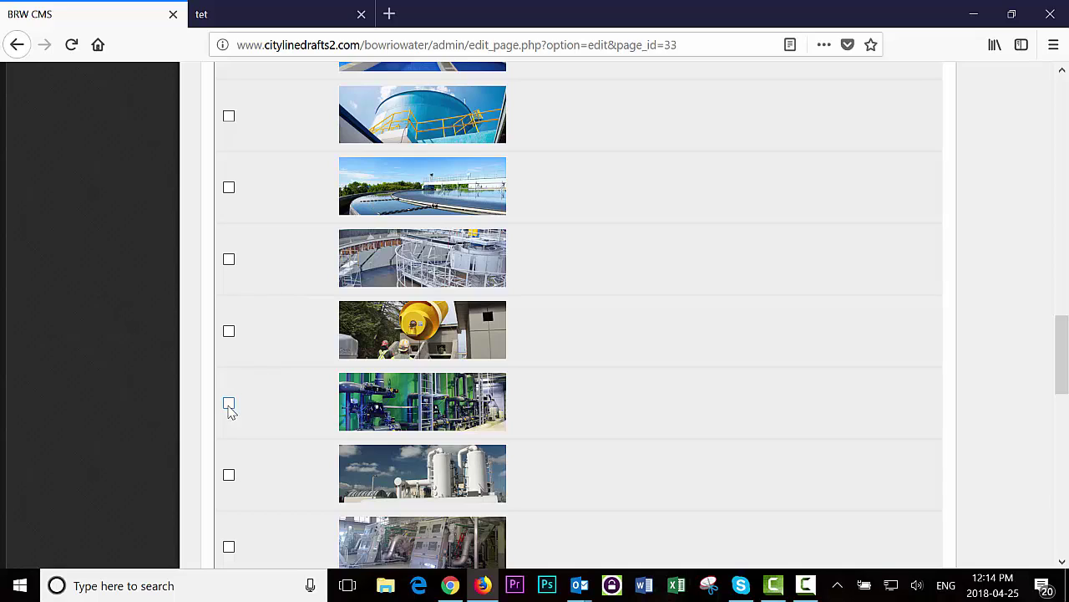
left_click(231, 404)
left_click(228, 259)
scroll(574, 392, "down", 9)
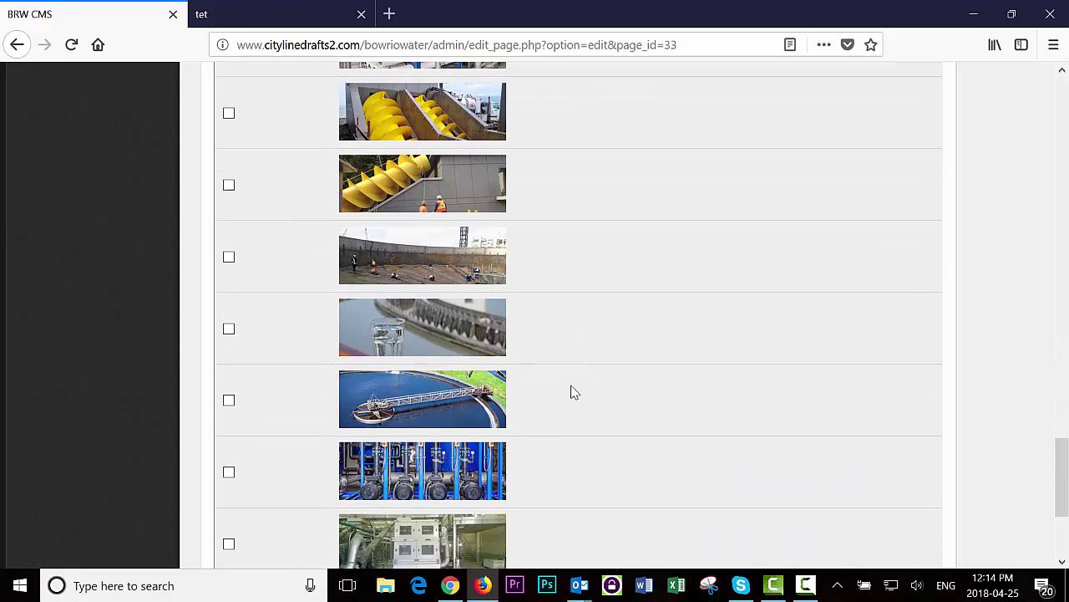
scroll(574, 392, "down", 3)
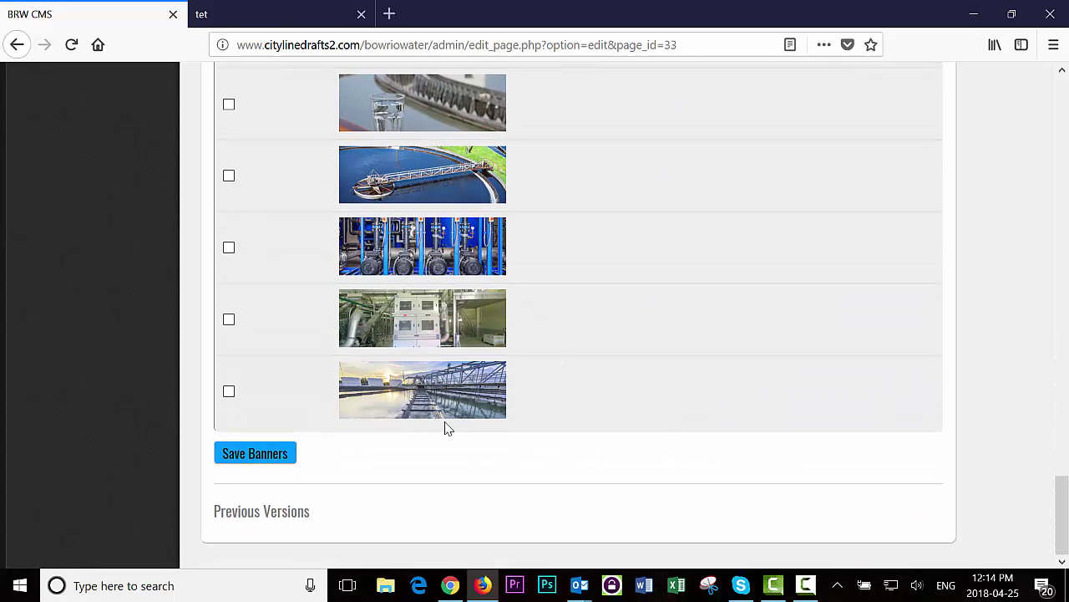
left_click(259, 456)
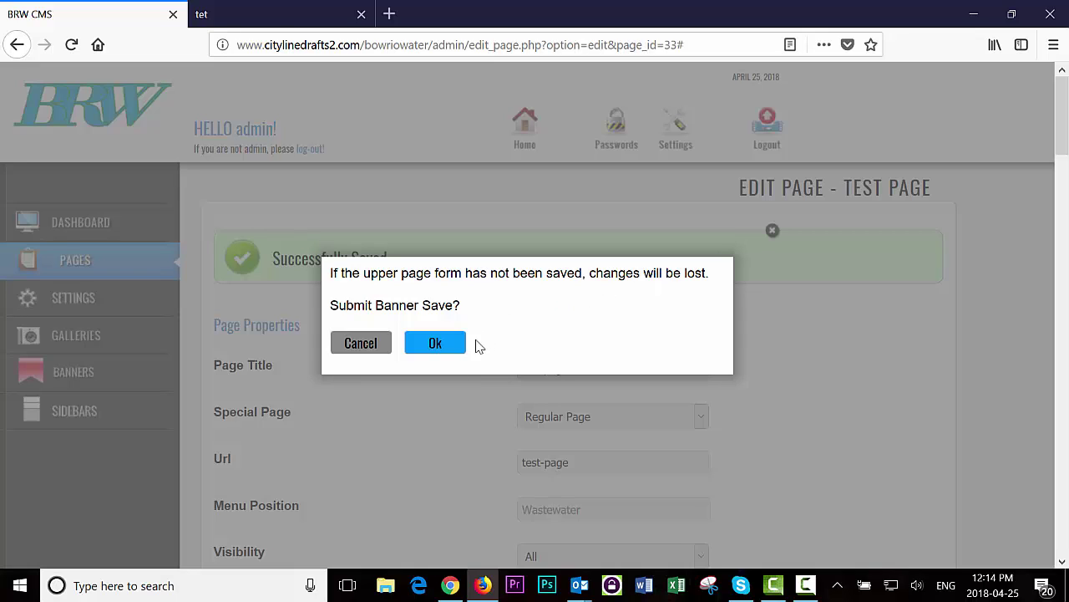
left_click(434, 344)
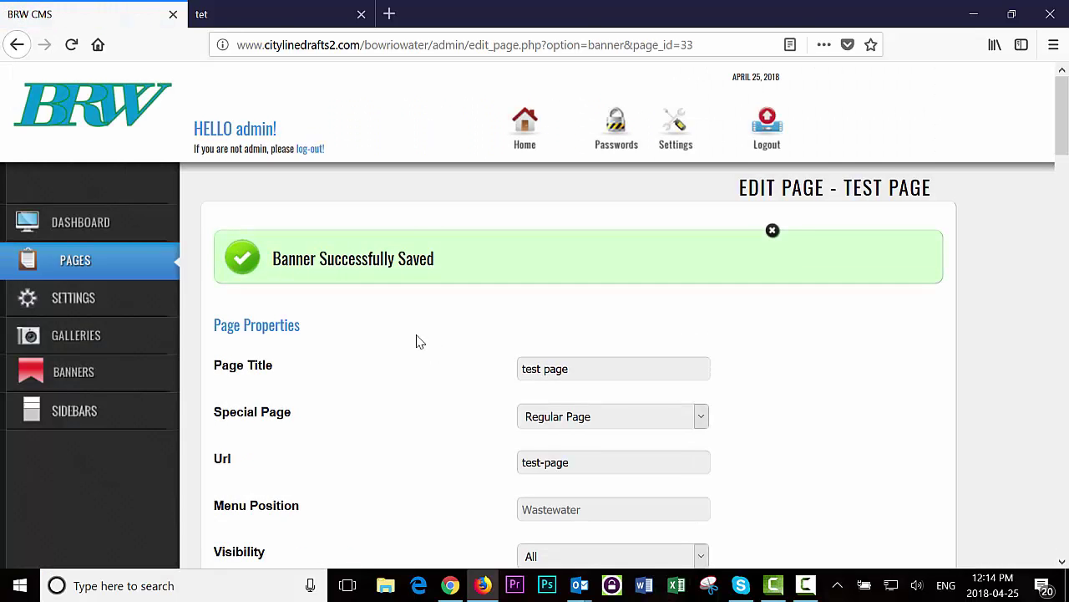
Step: Jump from the page content editor to the live test page and review its banner, heading, content and Wastewater side menu
scroll(419, 340, "down", 7)
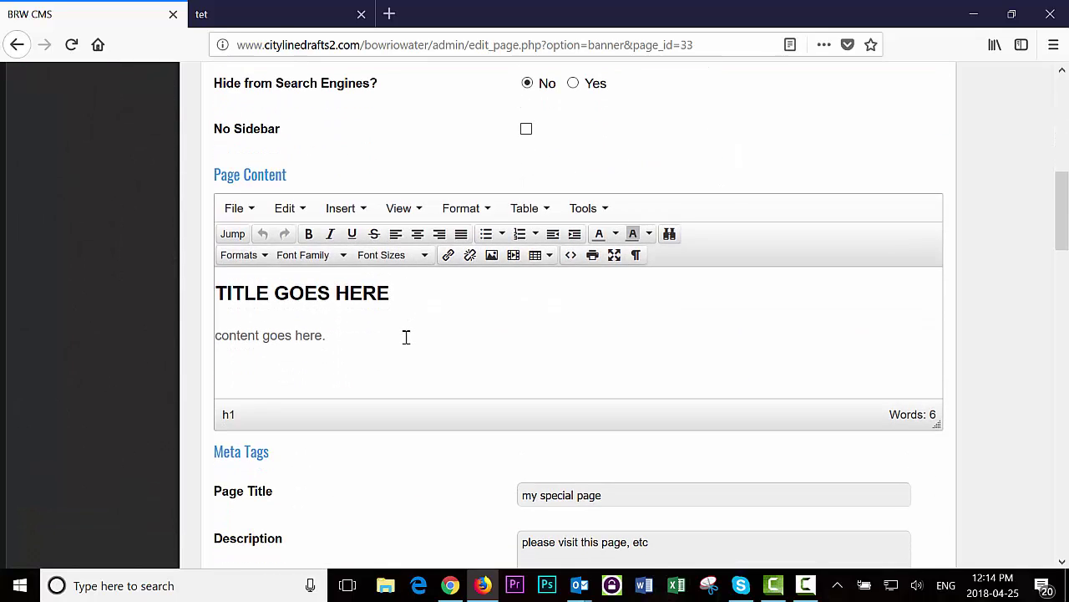
left_click(233, 236)
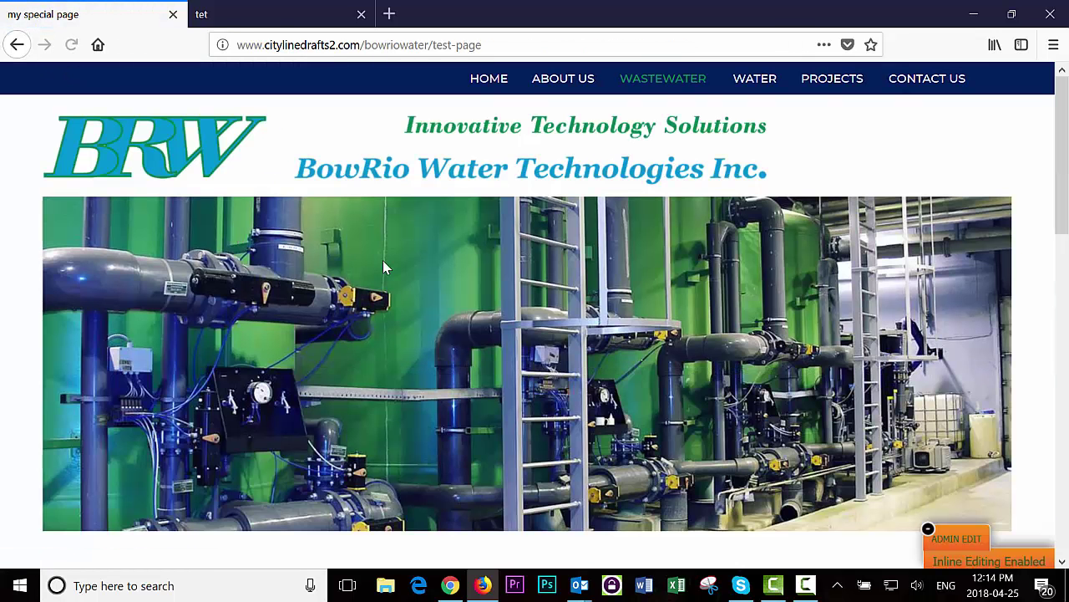
scroll(385, 268, "down", 2)
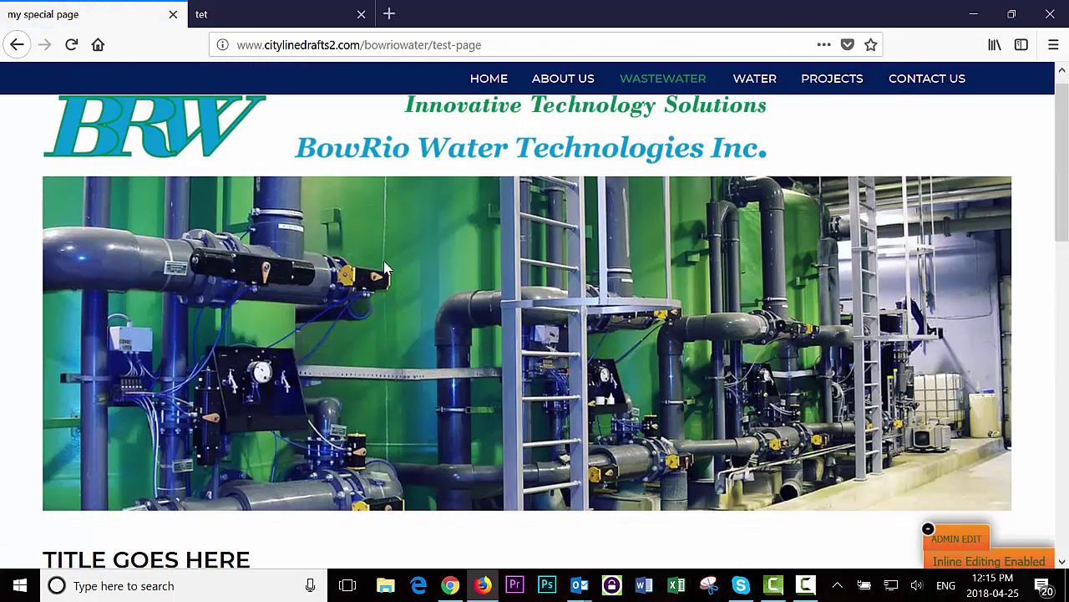
scroll(384, 268, "down", 4)
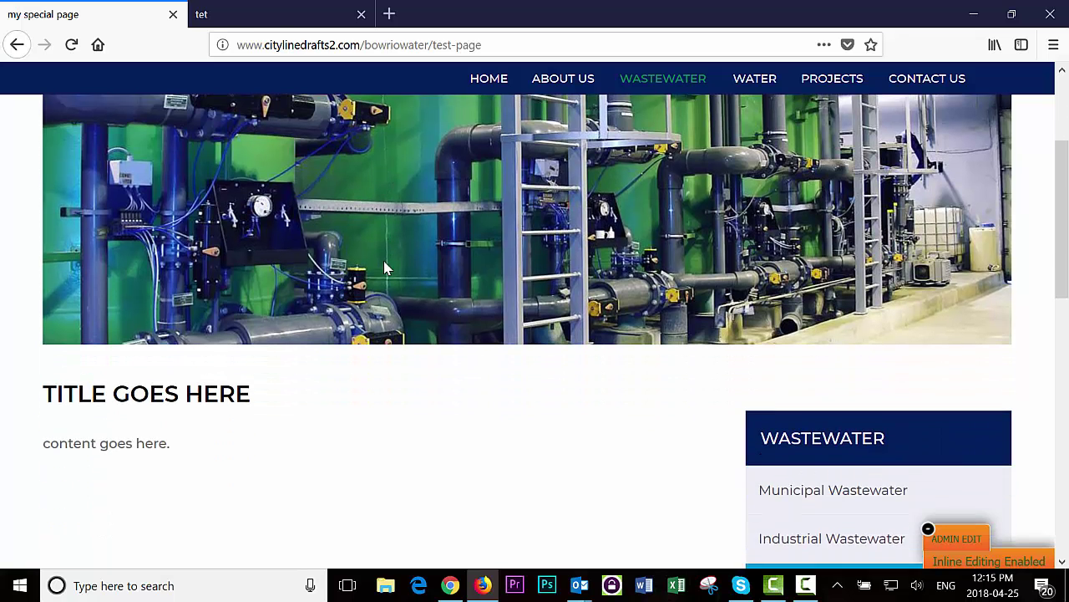
scroll(412, 351, "down", 6)
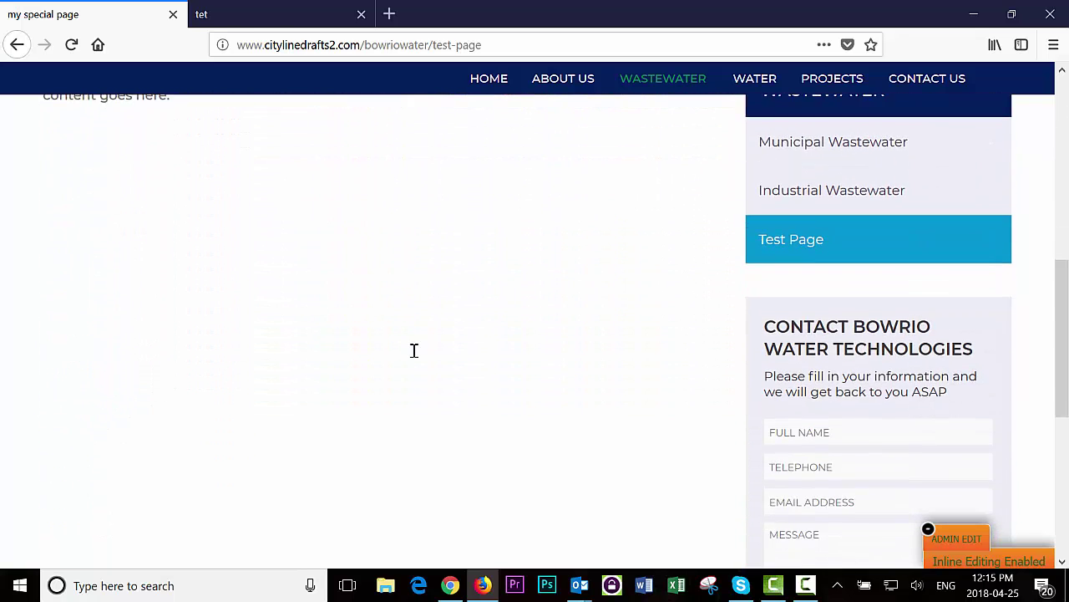
scroll(415, 357, "up", 2)
scroll(416, 357, "up", 10)
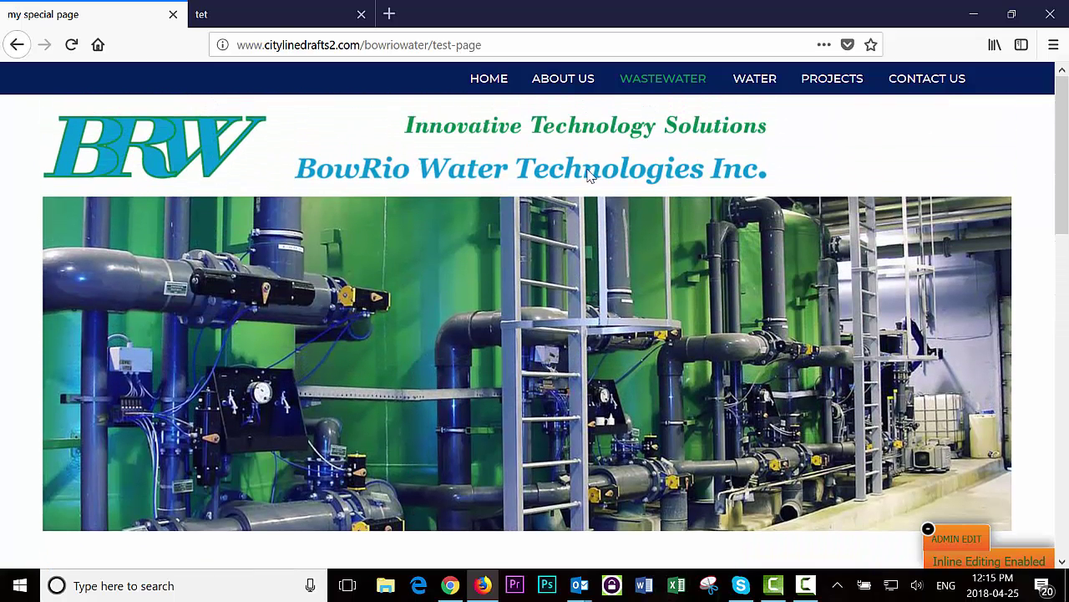
mouse_move(651, 81)
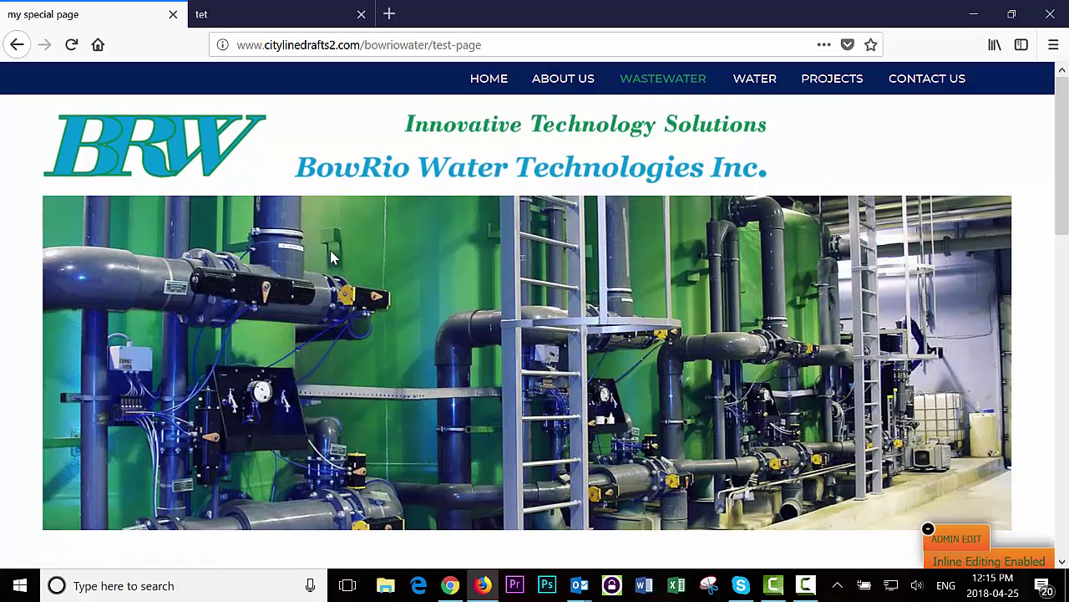
scroll(331, 255, "down", 3)
scroll(331, 259, "down", 1)
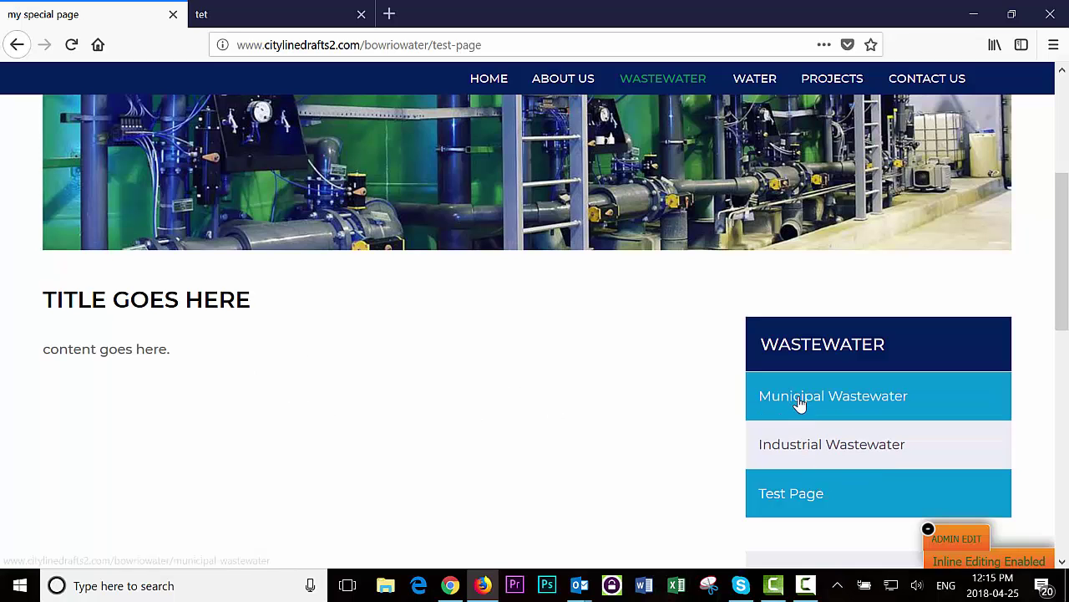
Step: Jump from the live page's inline editor back to the test page's CMS form, and open the list of pages
left_click(158, 335)
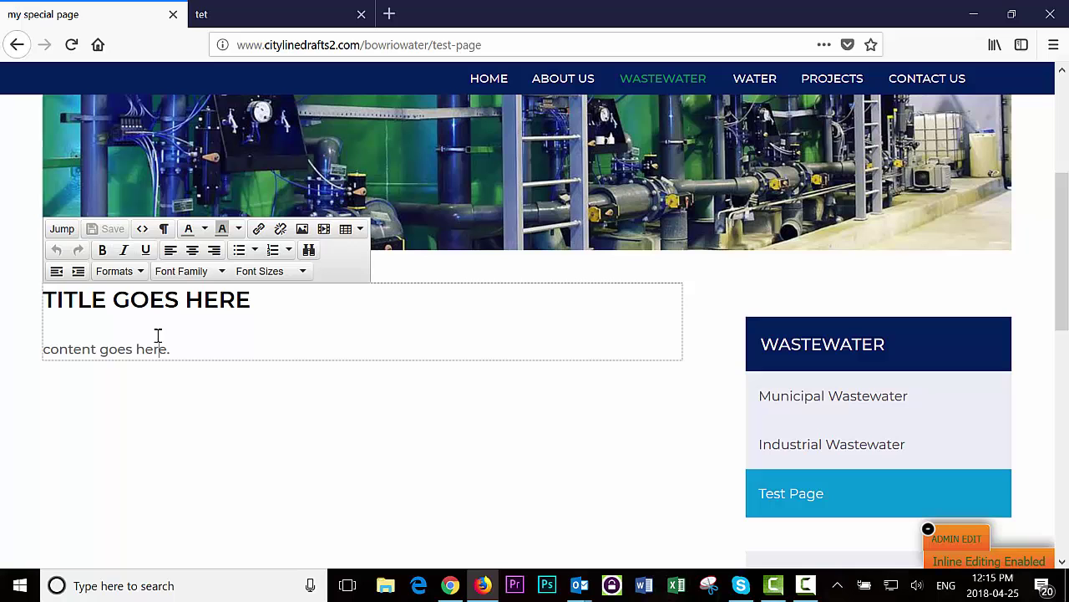
left_click(61, 229)
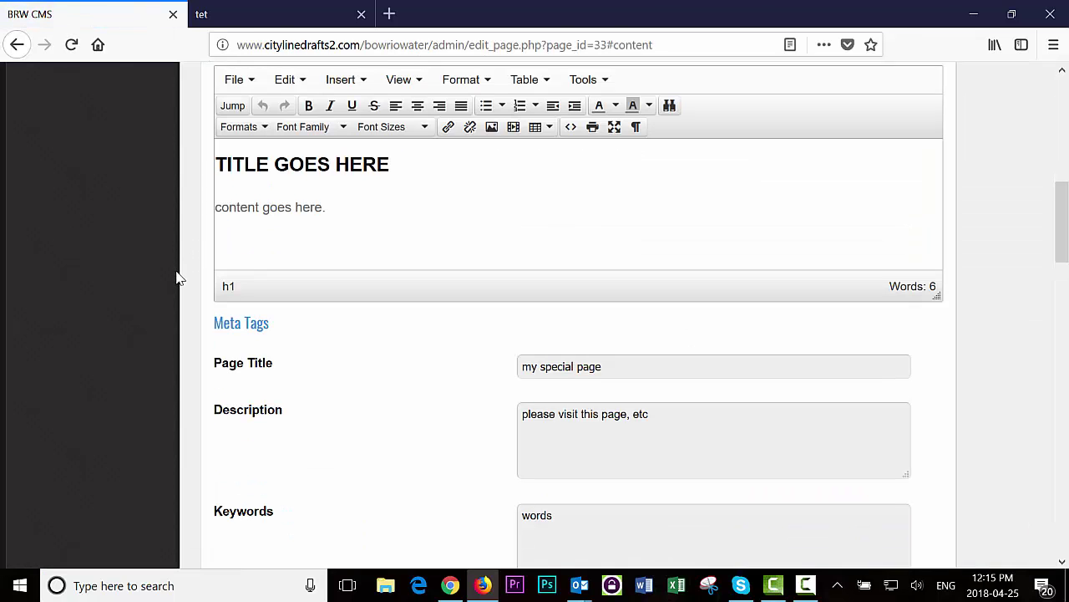
scroll(177, 278, "up", 10)
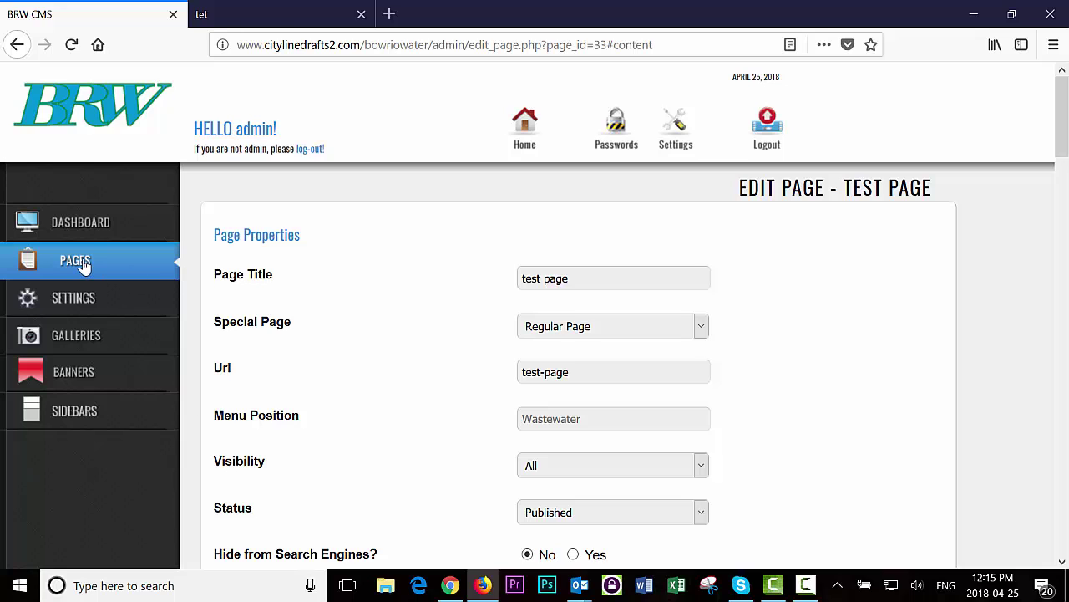
left_click(77, 262)
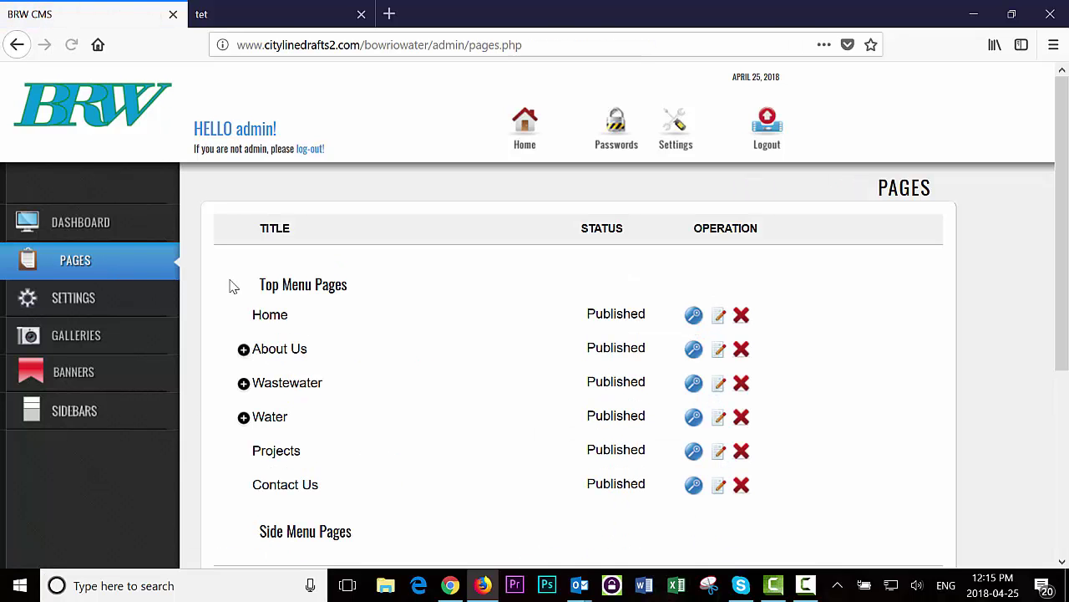
Step: Move test page above Industrial Wastewater, nest it under Municipal Wastewater, and save the page arrangement
left_click(244, 383)
scroll(399, 375, "down", 4)
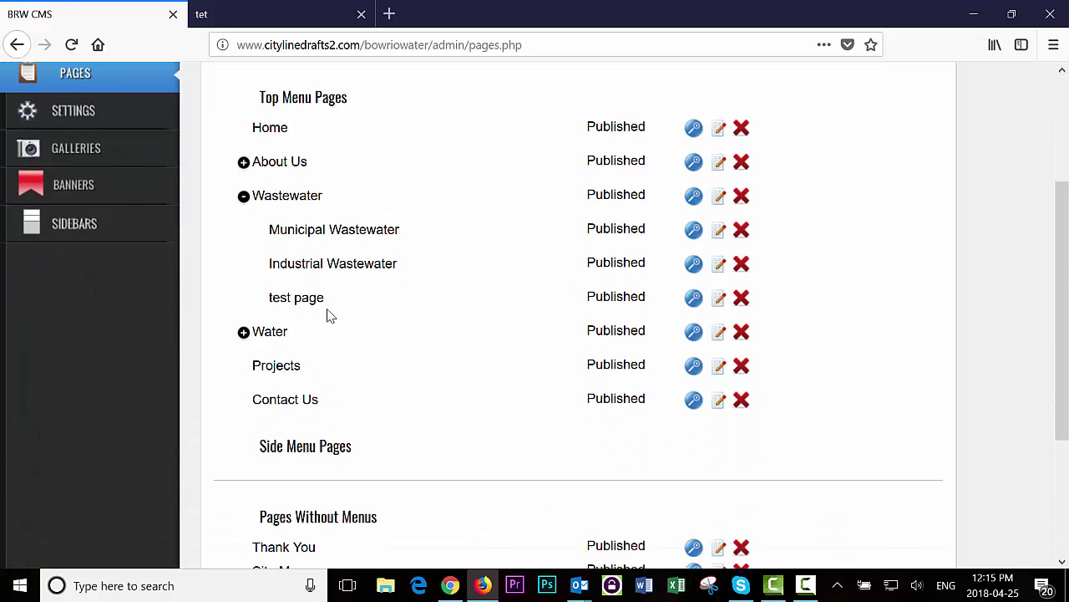
left_click_drag(318, 302, 312, 256)
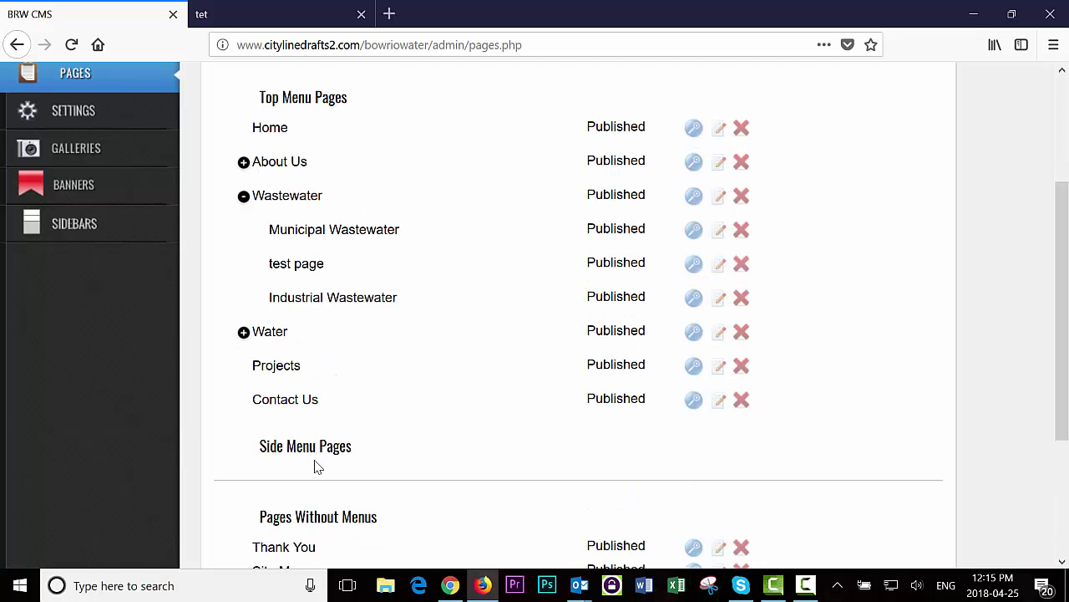
left_click_drag(313, 275, 339, 231)
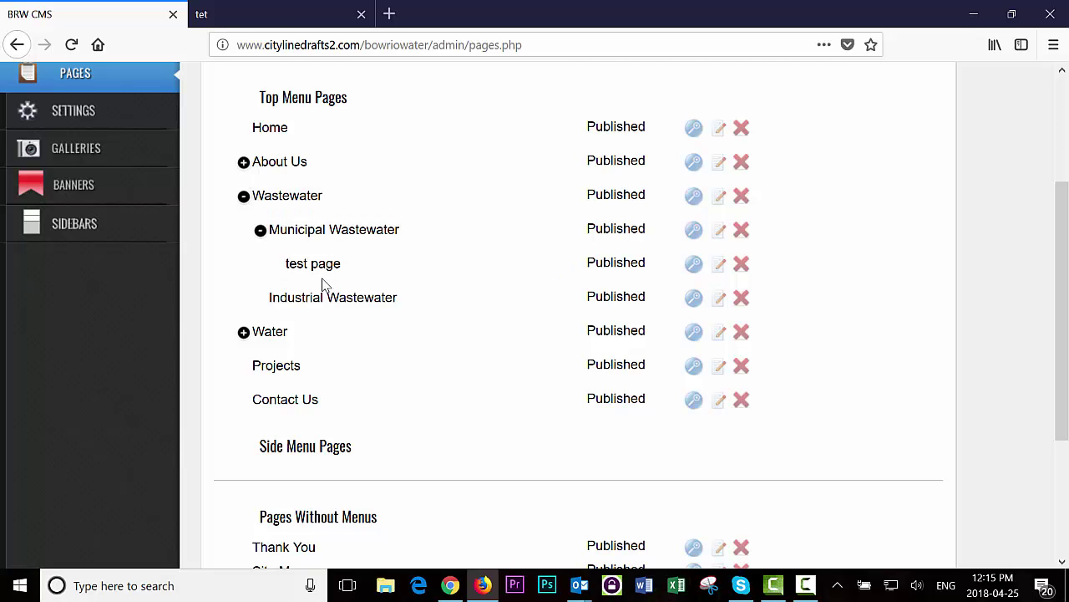
scroll(322, 285, "down", 5)
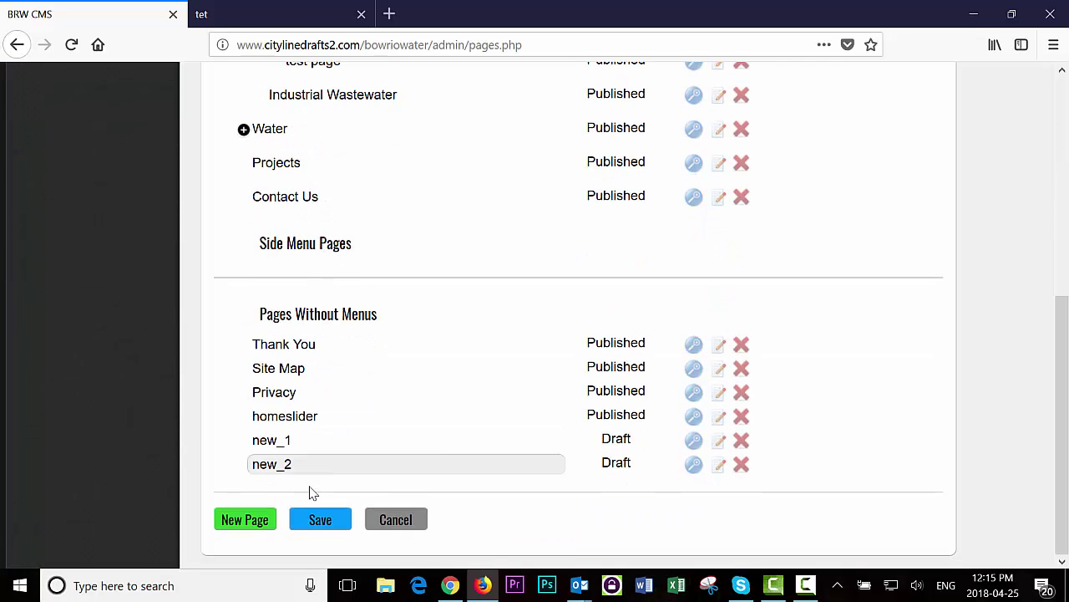
scroll(314, 515, "up", 2)
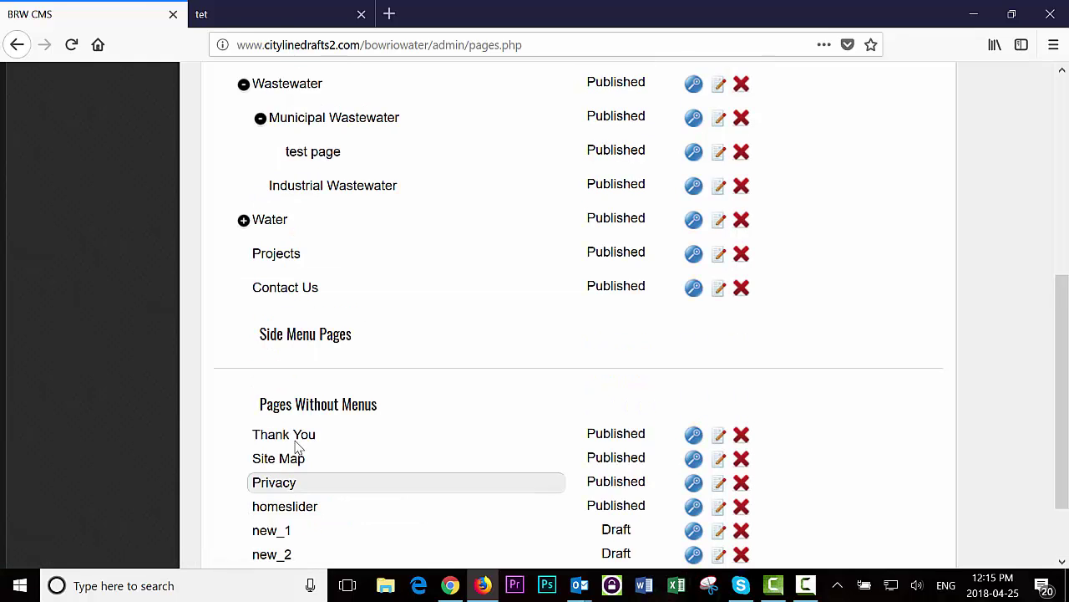
scroll(273, 223, "up", 9)
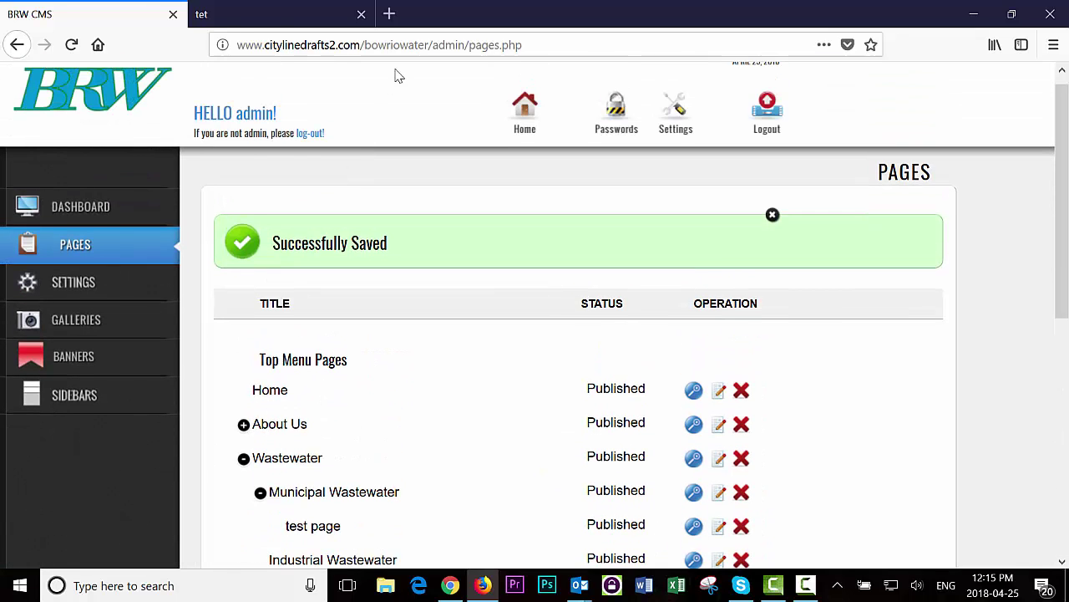
left_click_drag(429, 45, 755, 53)
key("BackSpace")
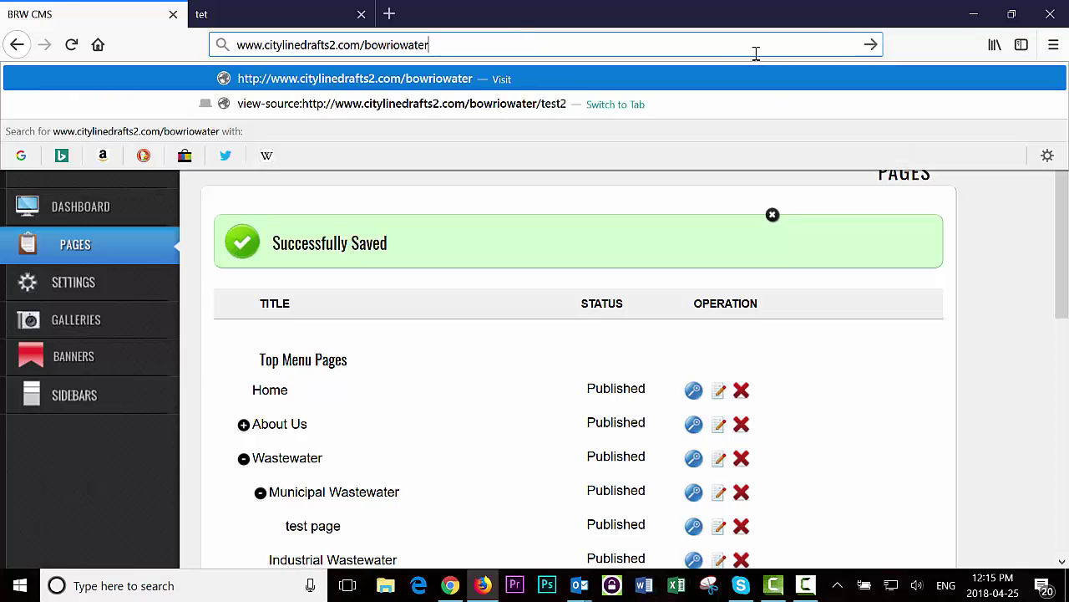
key("Return")
mouse_move(753, 79)
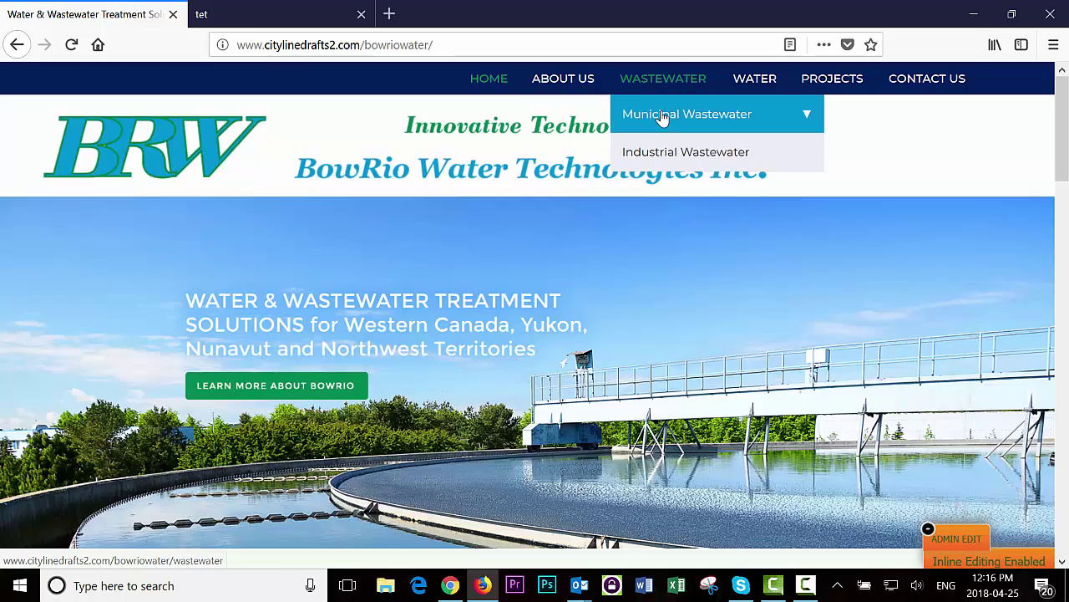
left_click(808, 116)
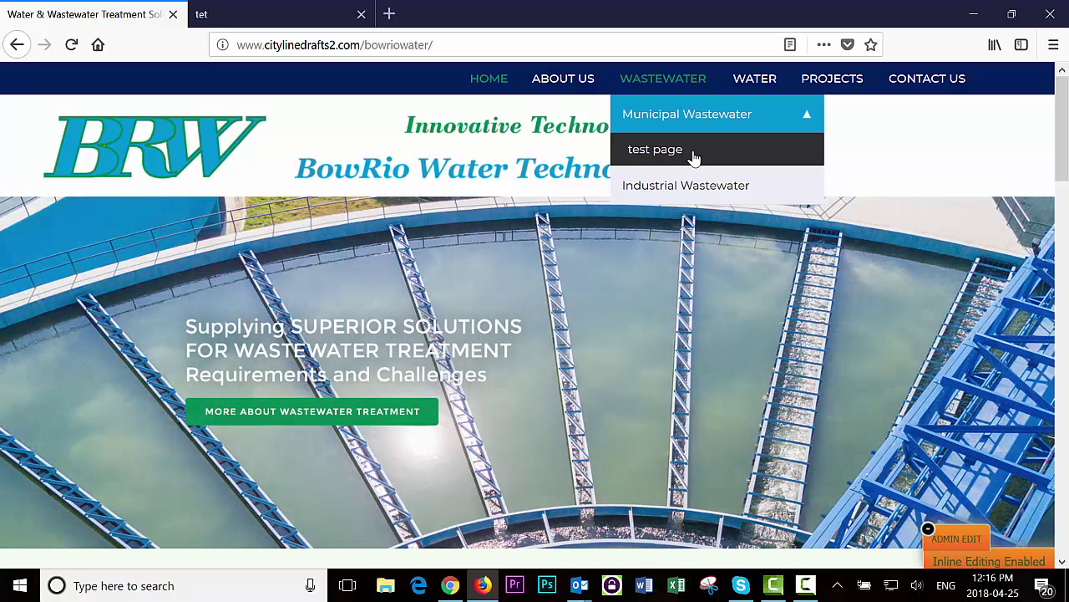
left_click(694, 154)
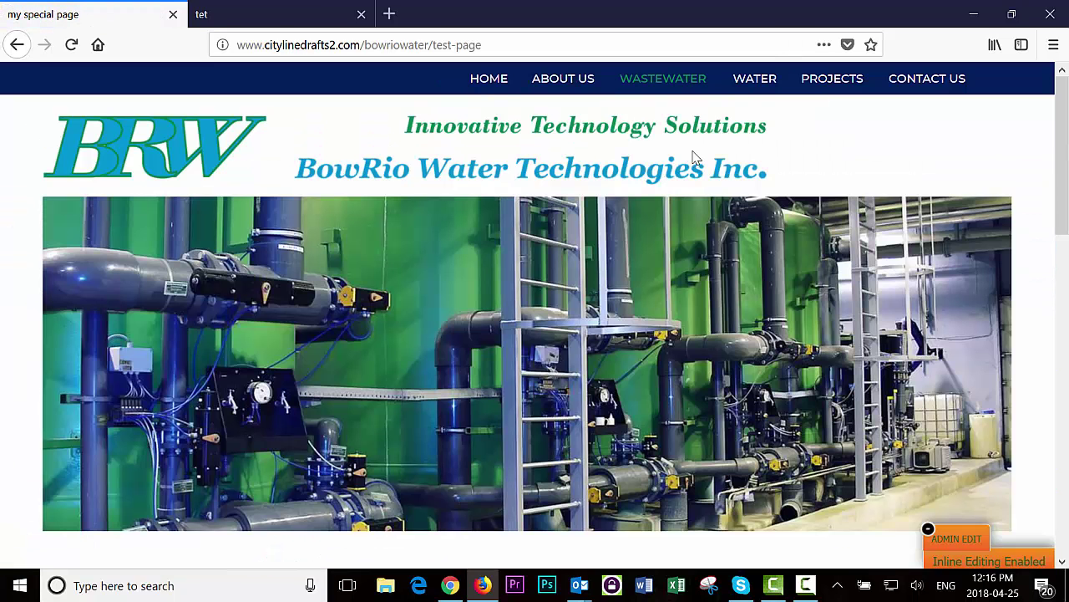